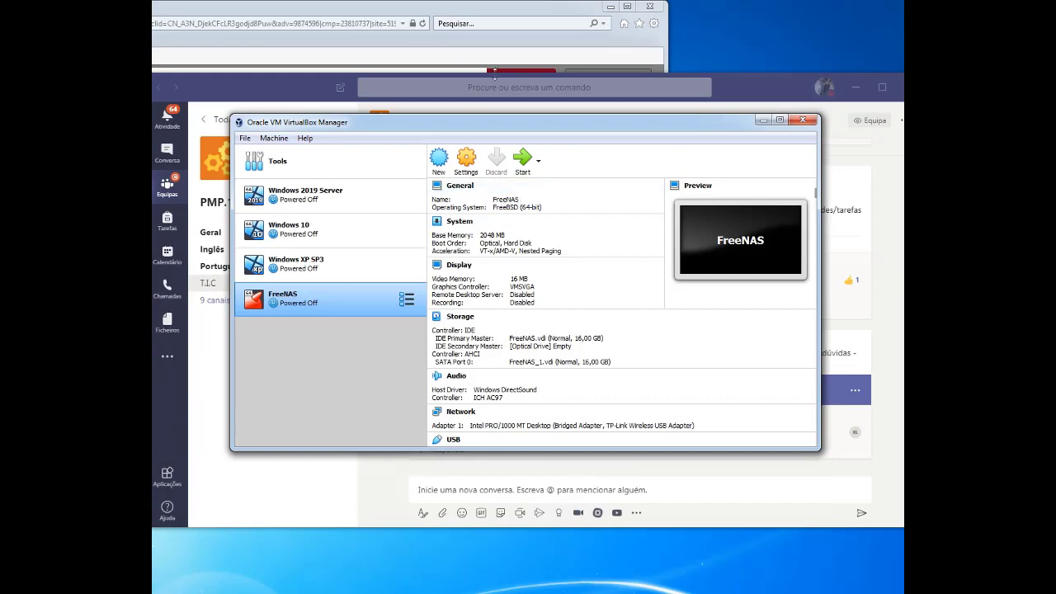
Review the recommended system requirements on Chrome's Ubuntu 20.04 LTS desktop download page
click(650, 6)
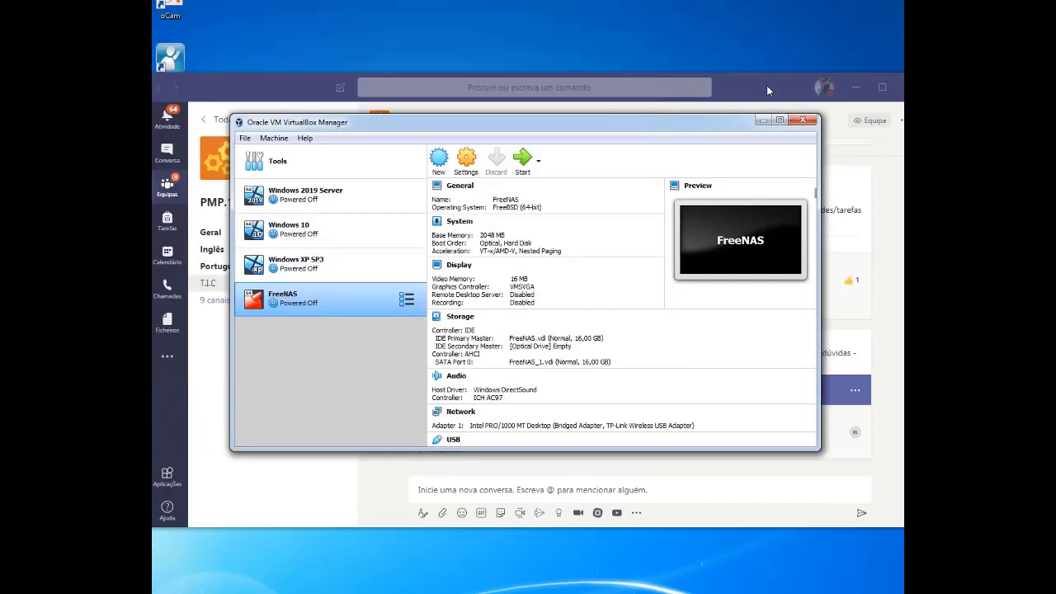
click(767, 91)
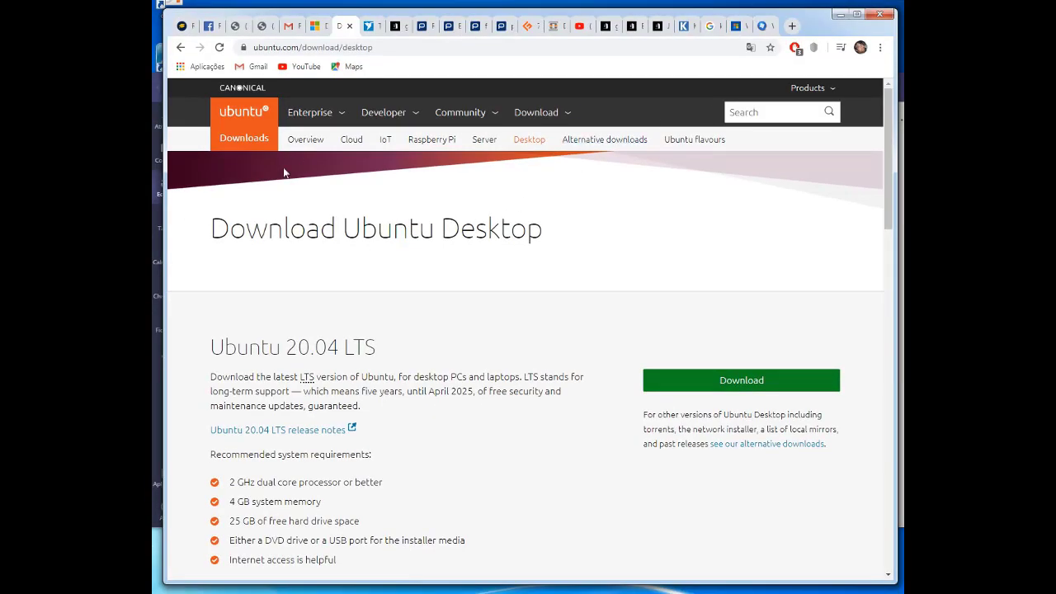
scroll(415, 361, down, 1)
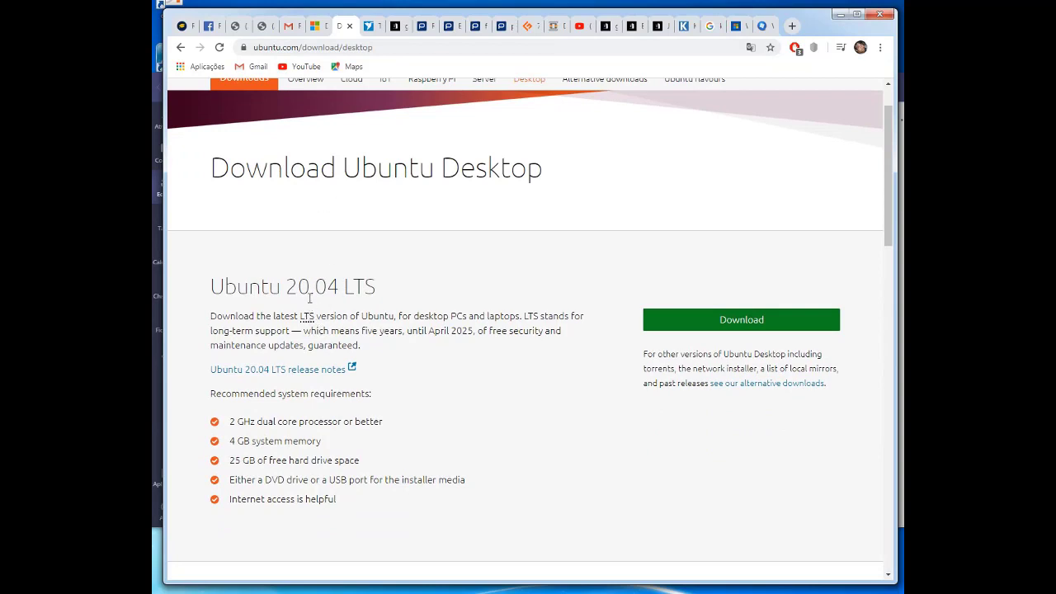
scroll(393, 273, up, 1)
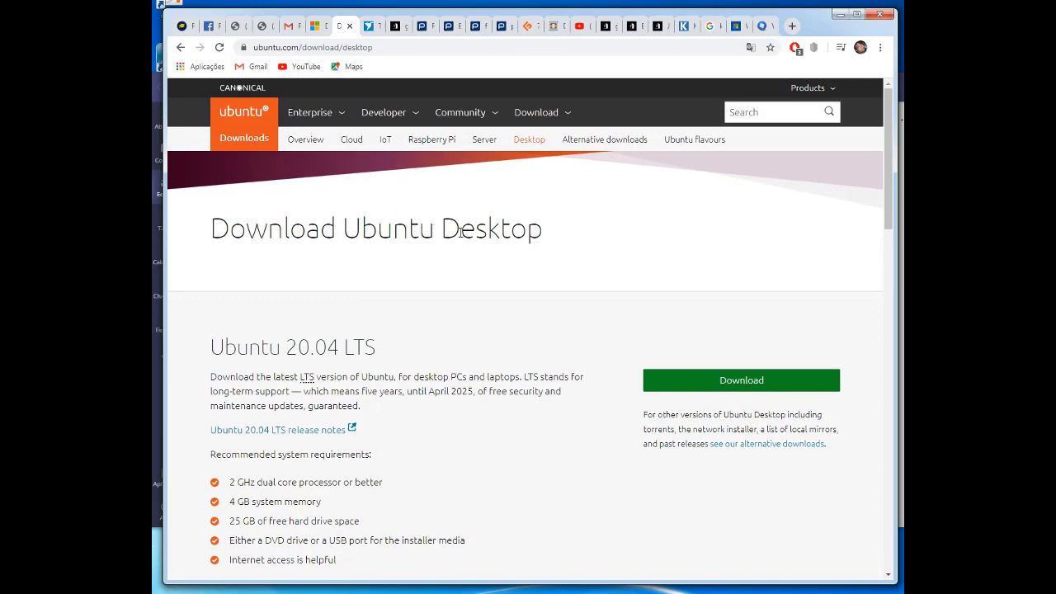
scroll(509, 372, down, 4)
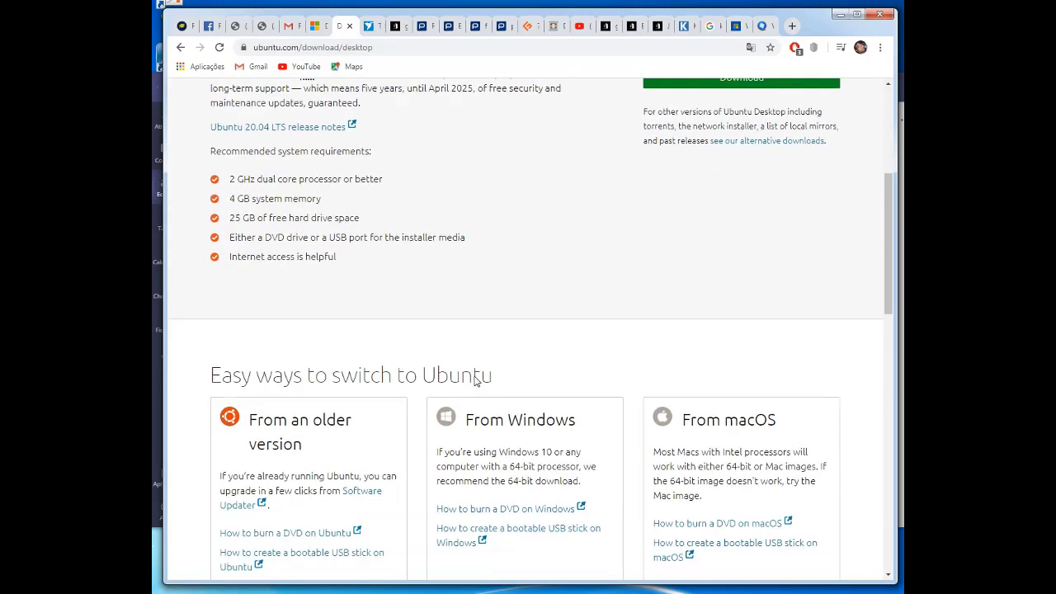
scroll(407, 367, up, 2)
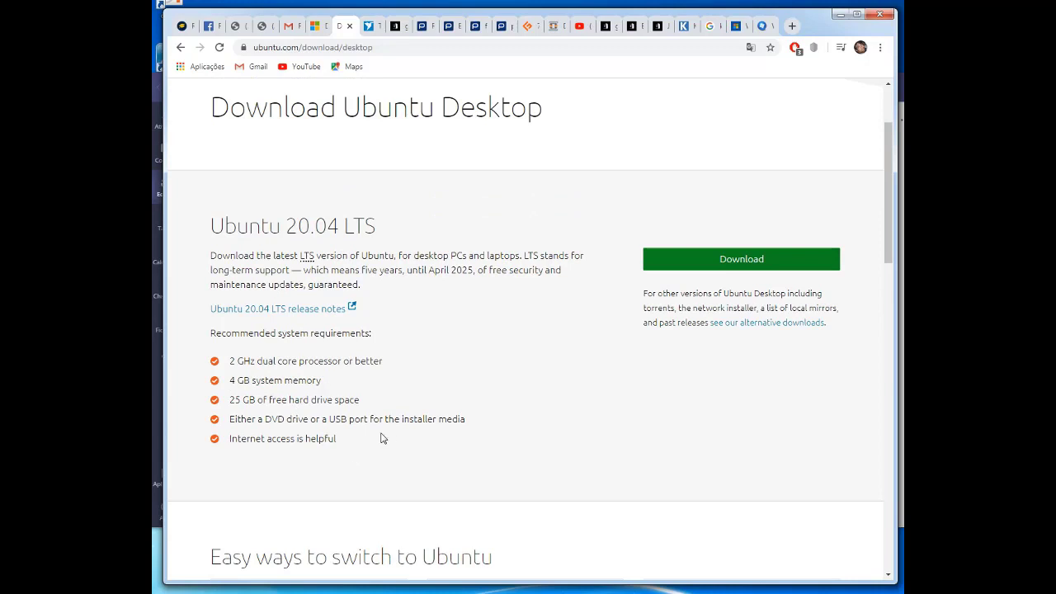
scroll(302, 358, up, 2)
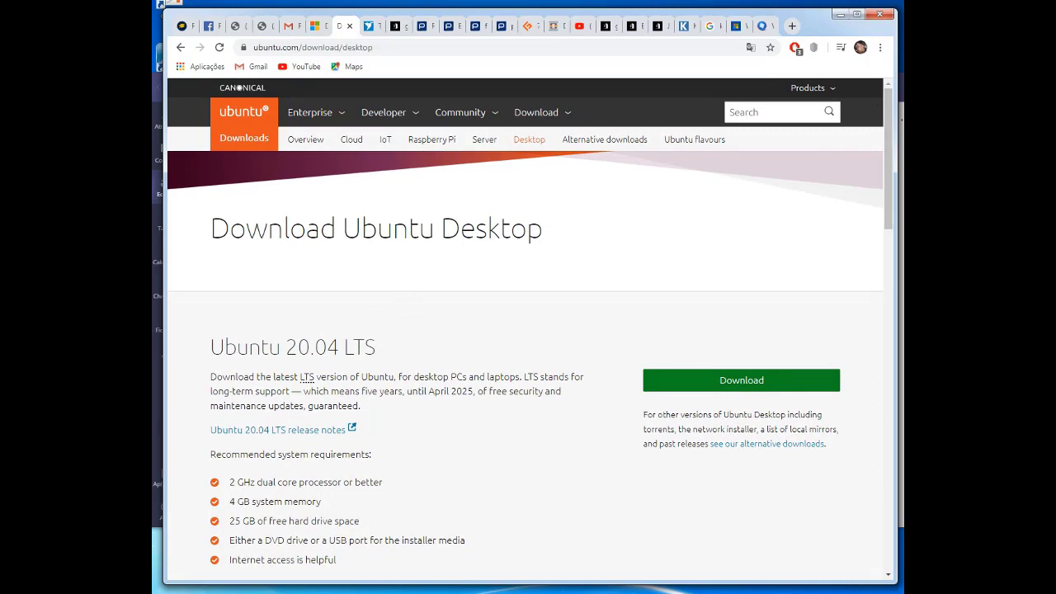
key(alt+Tab)
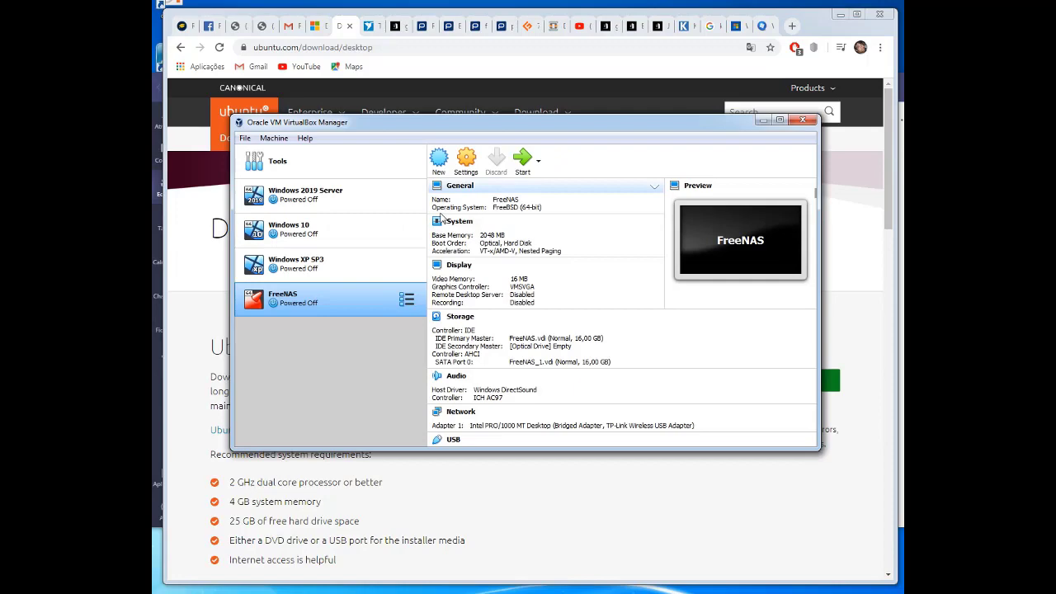
key(alt+Tab)
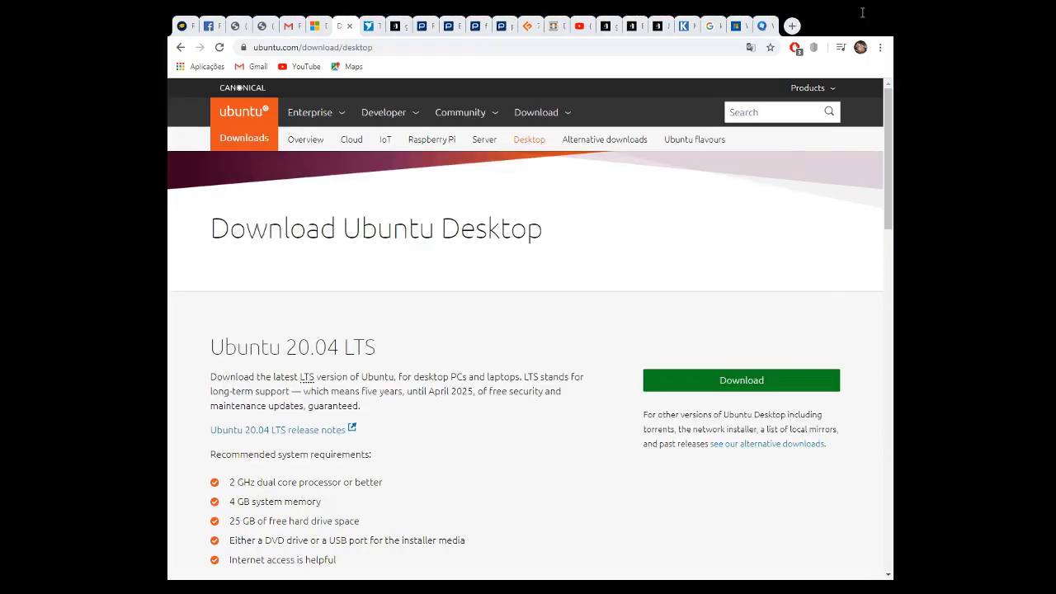
Start a new virtual machine named Ubuntu, type Linux, version Ubuntu (64-bit)
key(alt+Tab)
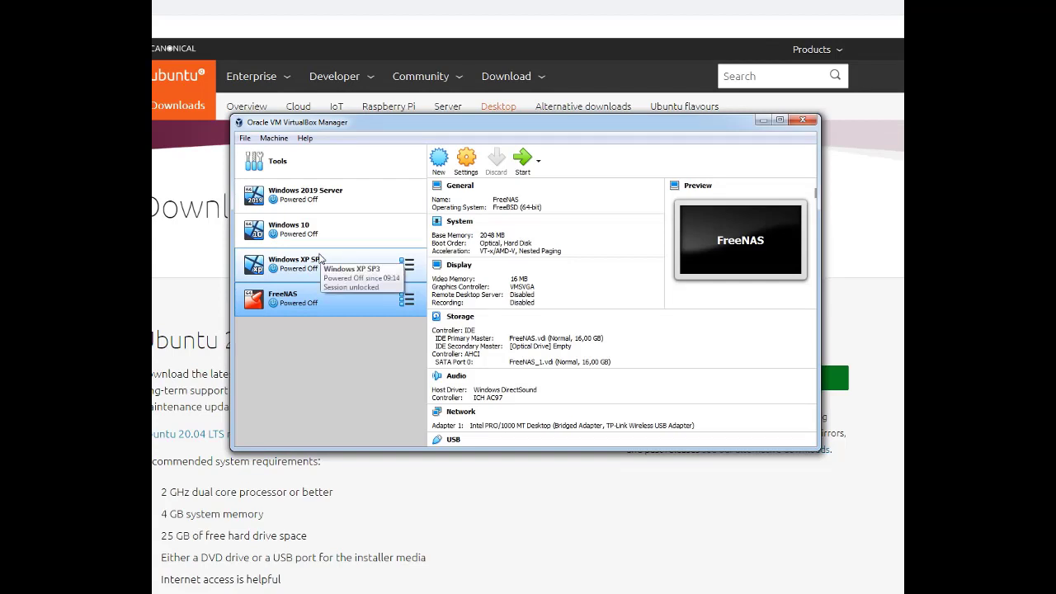
click(438, 161)
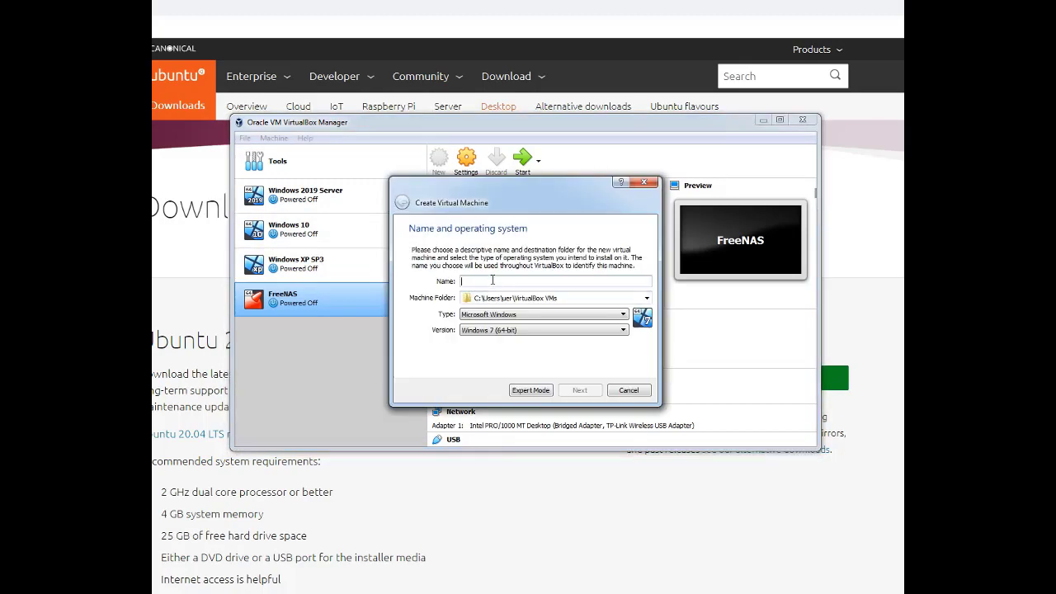
text(Ubuntu)
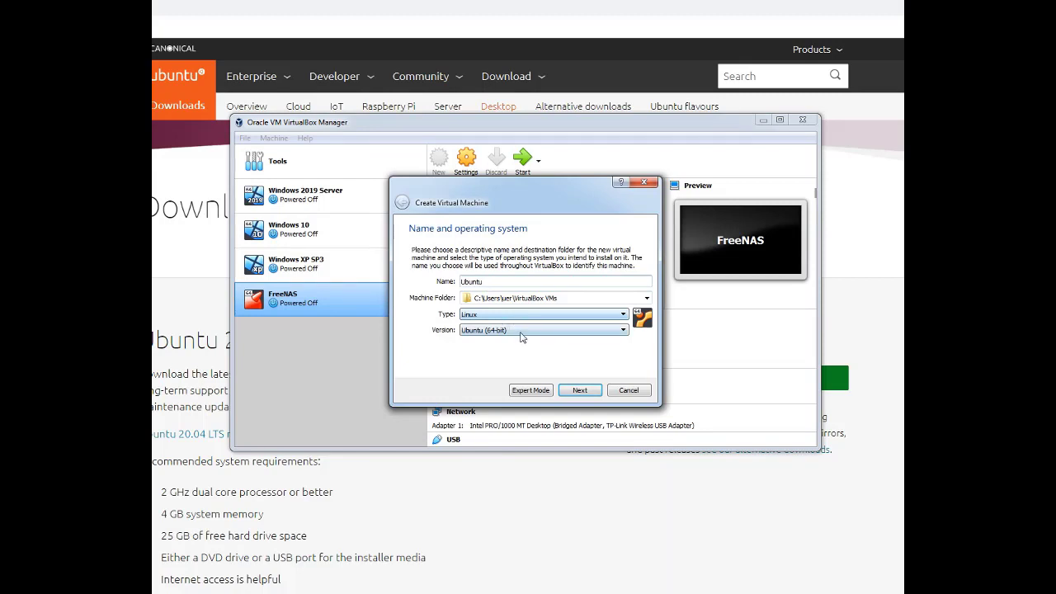
click(522, 332)
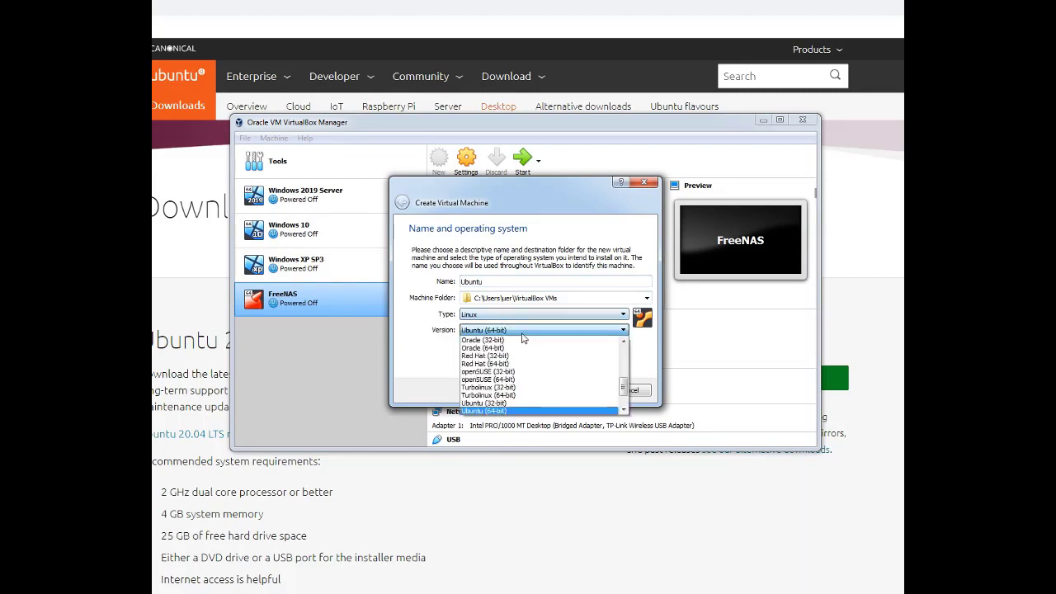
click(498, 411)
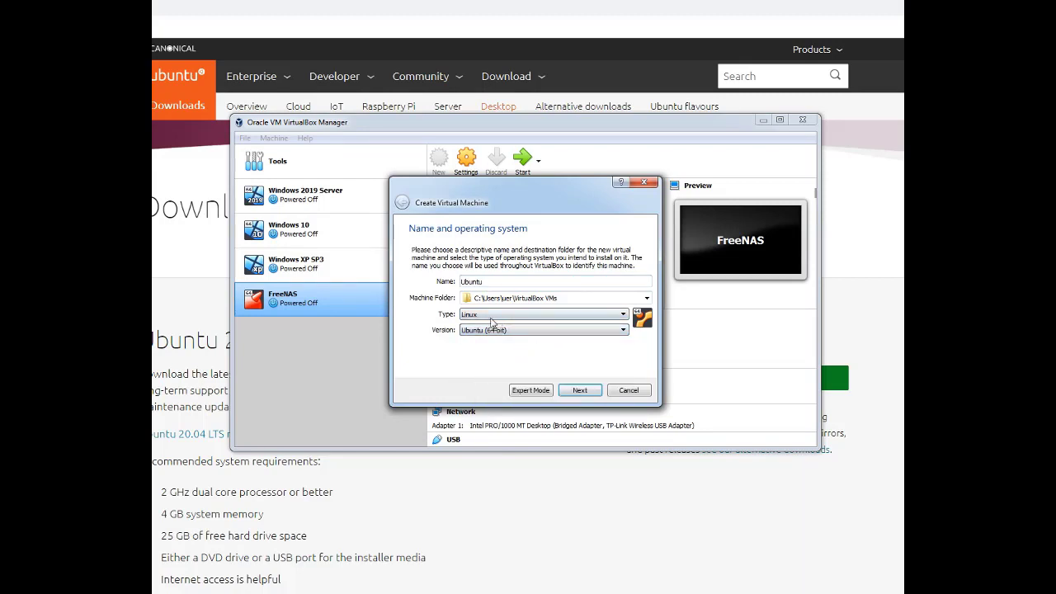
Give it 4297 MB memory and a new dynamically allocated VDI hard disk
click(580, 391)
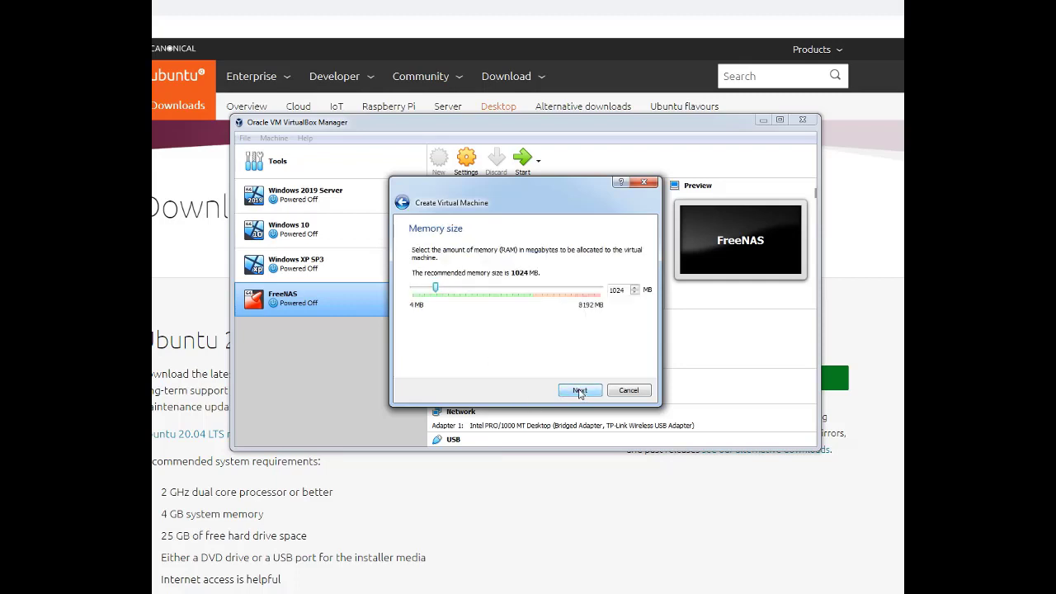
drag(437, 291, 497, 294)
drag(496, 293, 511, 291)
click(580, 390)
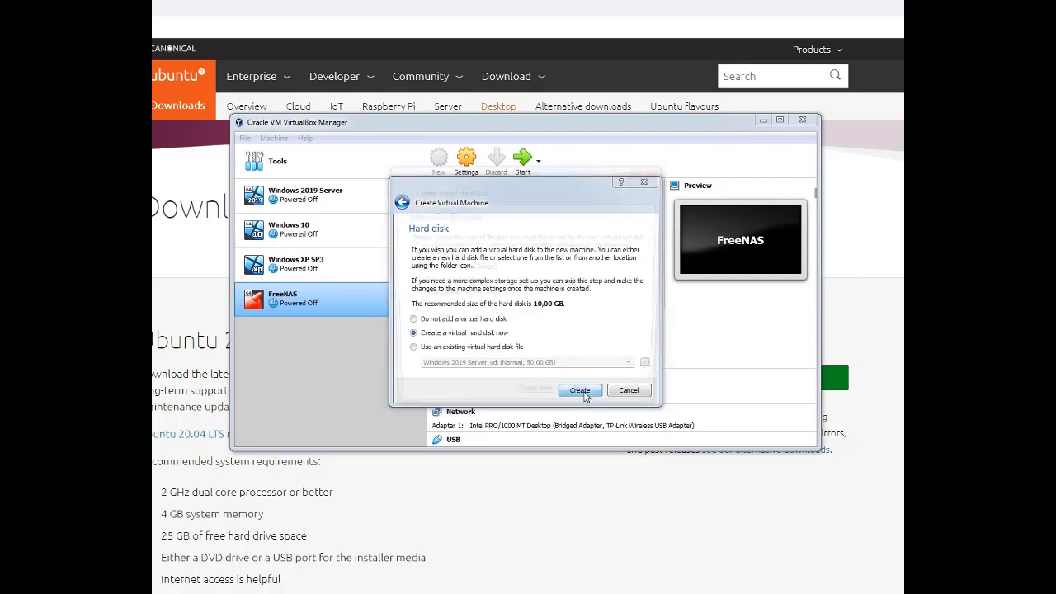
click(583, 395)
click(585, 403)
click(585, 404)
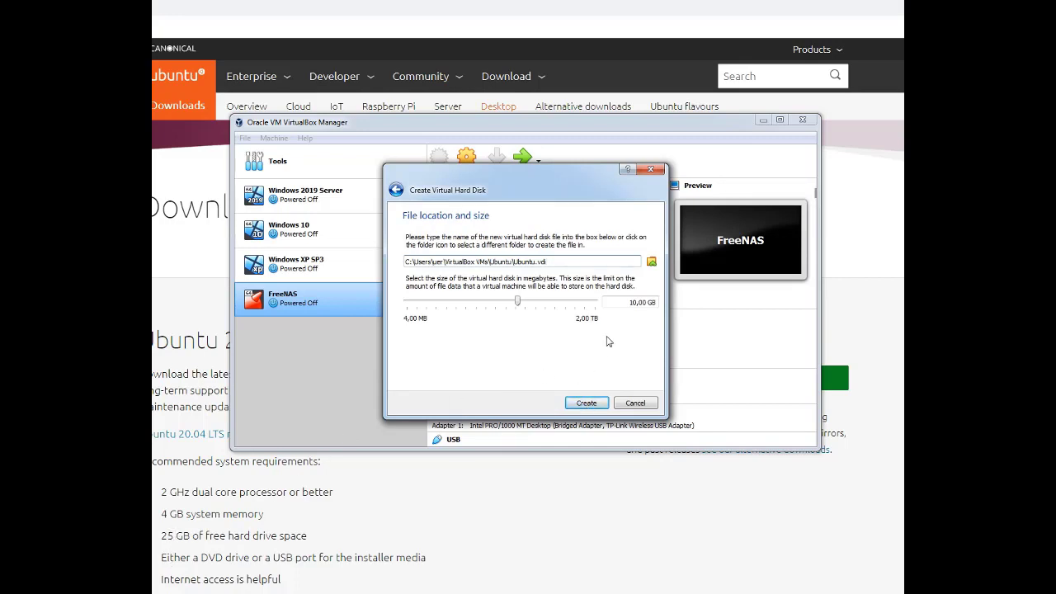
Set the Ubuntu.vdi disk size to 25,00 GB and create the machine
double_click(631, 302)
text(25)
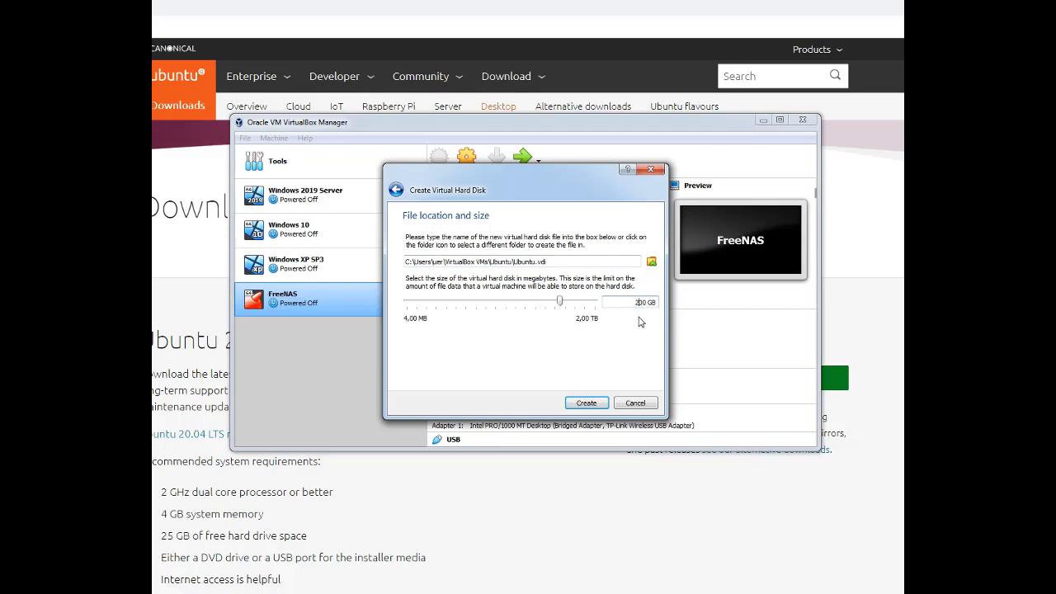
click(588, 403)
text(,)
click(586, 404)
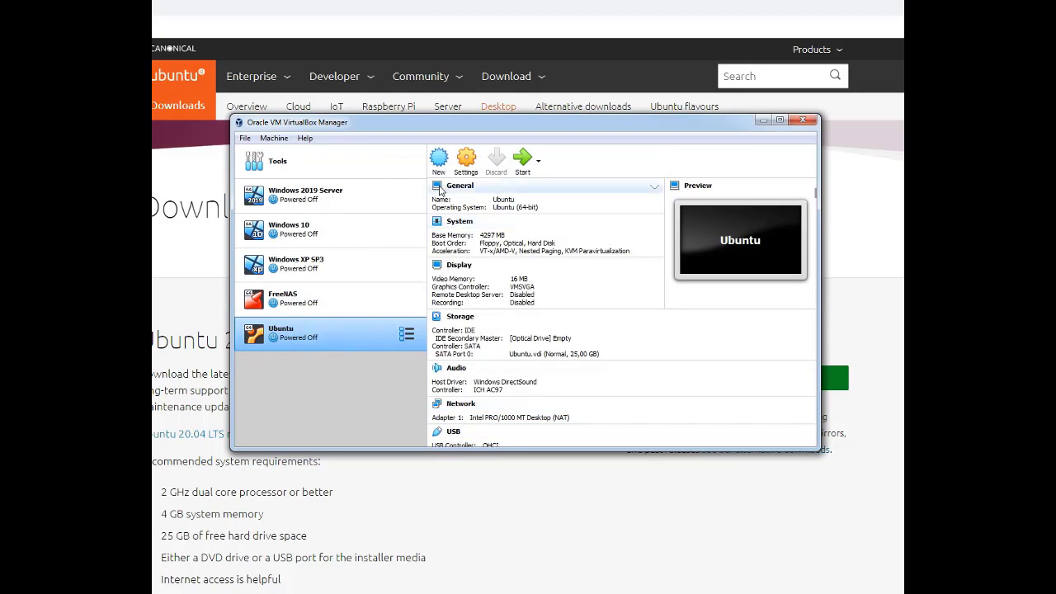
Attach ubuntu-20.04-desktop-amd64.iso to the Ubuntu VM's empty optical drive in Storage settings
right_click(359, 334)
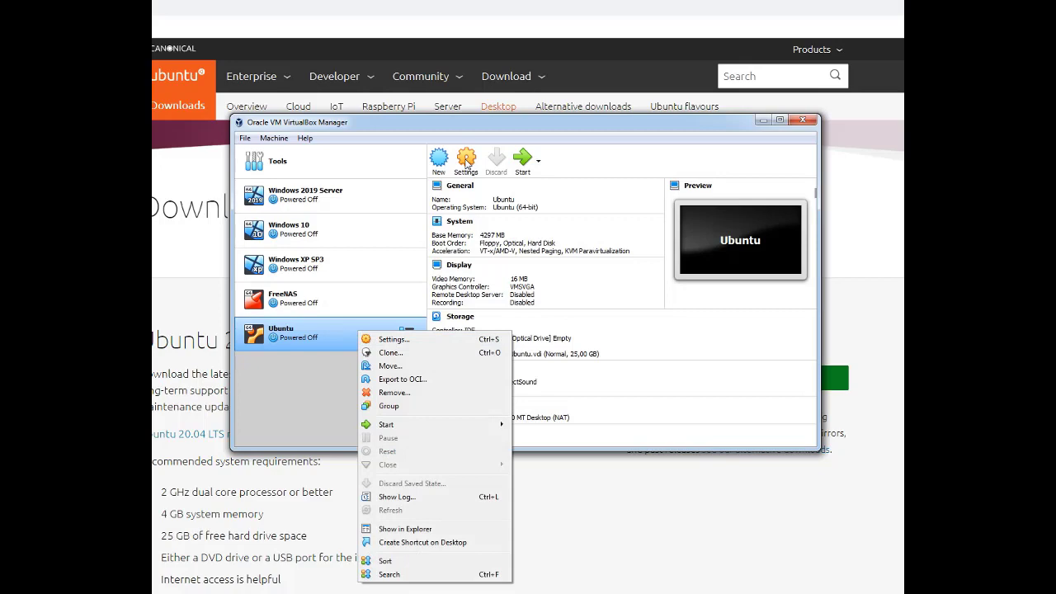
click(392, 339)
click(466, 225)
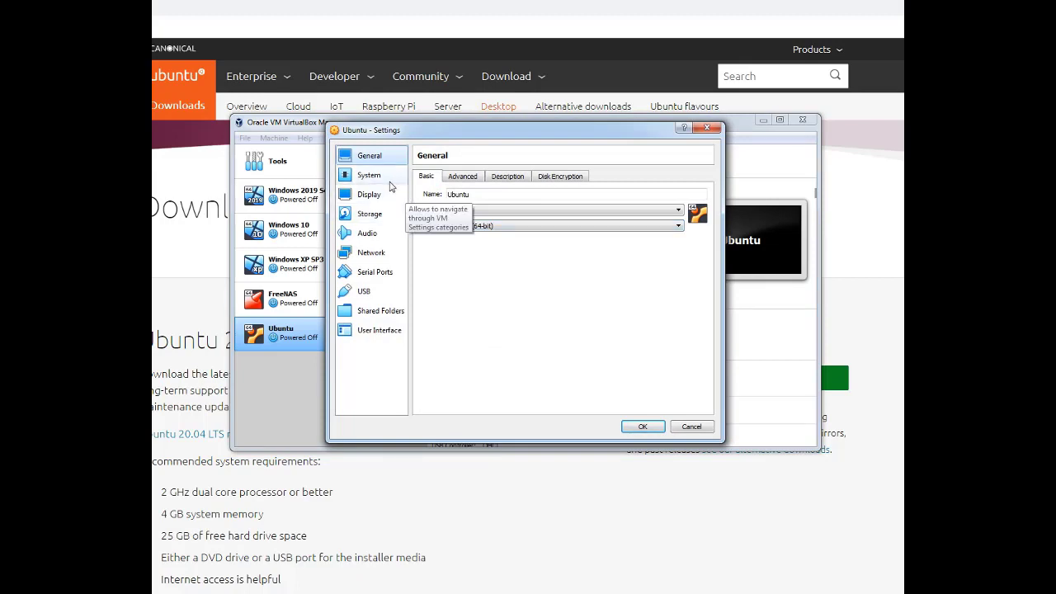
click(383, 224)
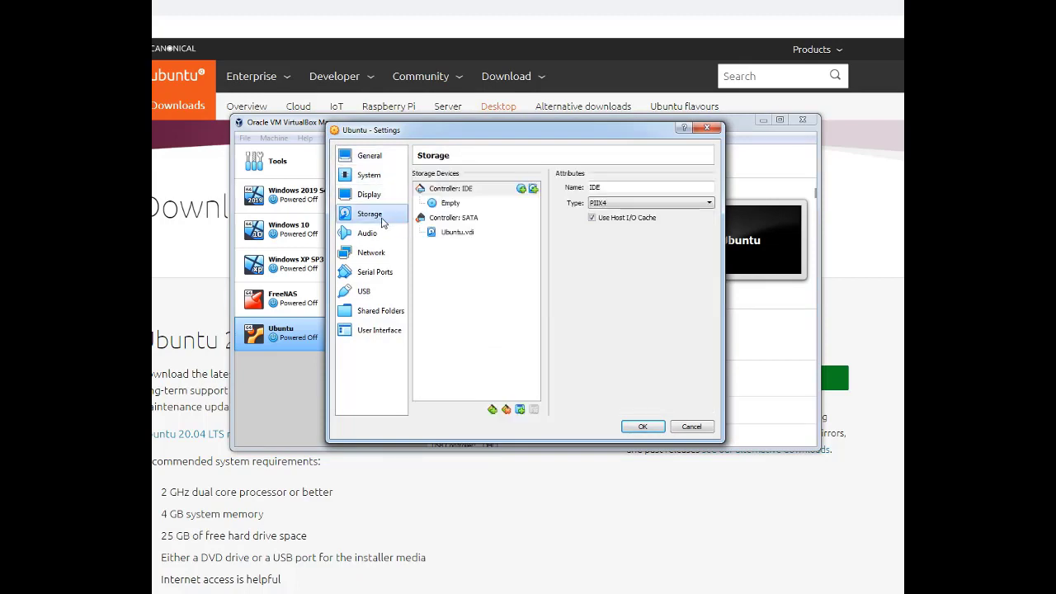
click(453, 204)
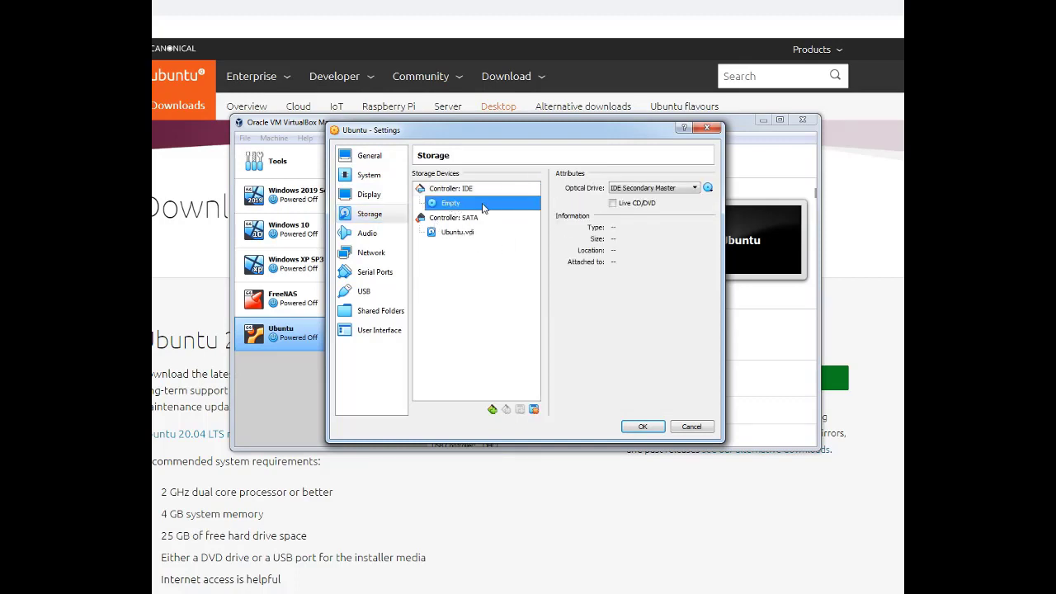
click(707, 189)
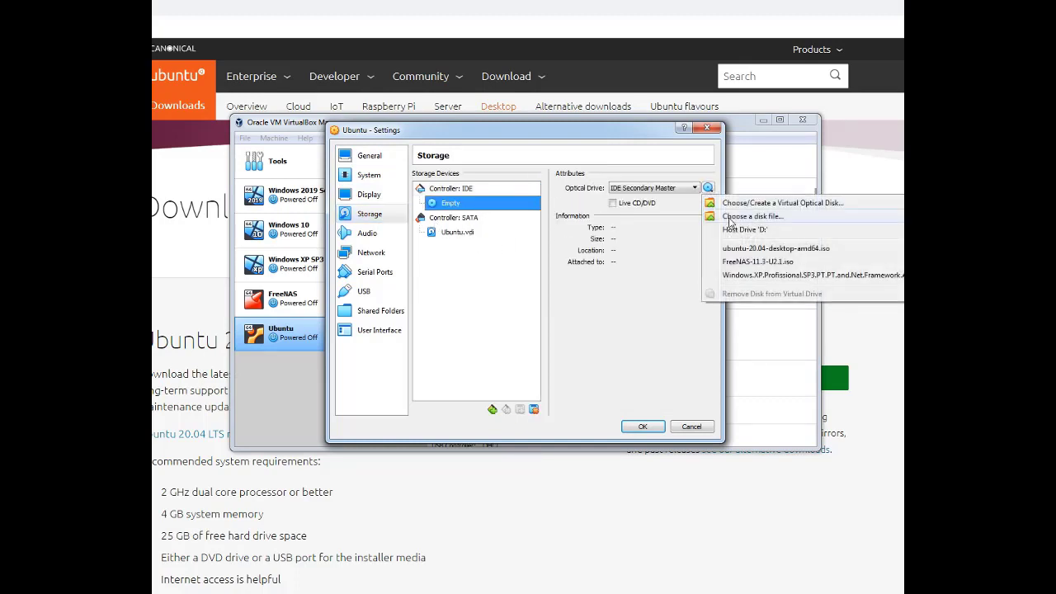
click(740, 218)
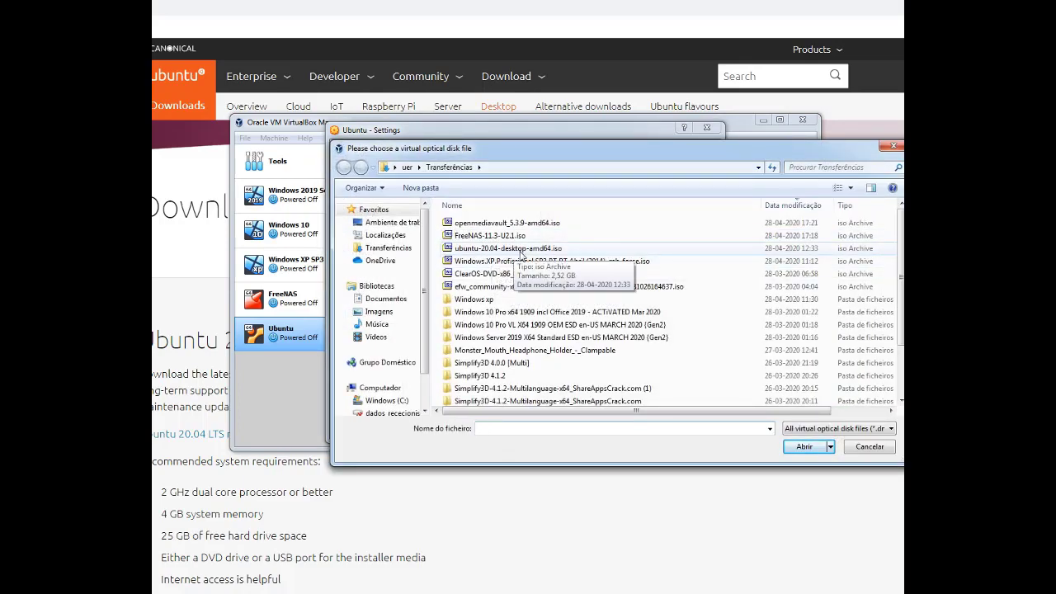
double_click(520, 250)
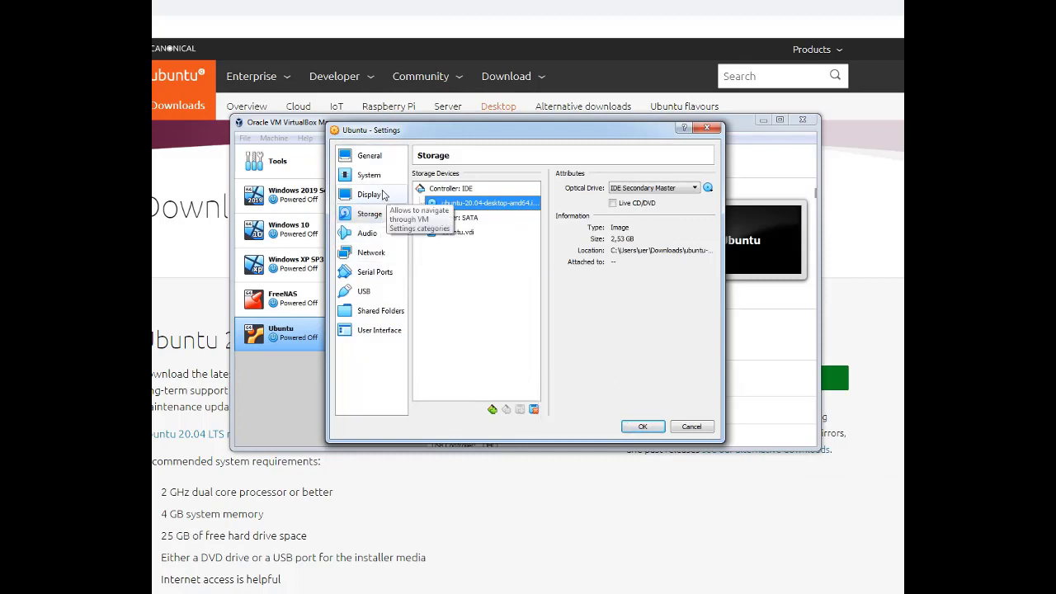
Remove Floppy from the boot order in System settings and save the VM settings
click(383, 158)
click(376, 175)
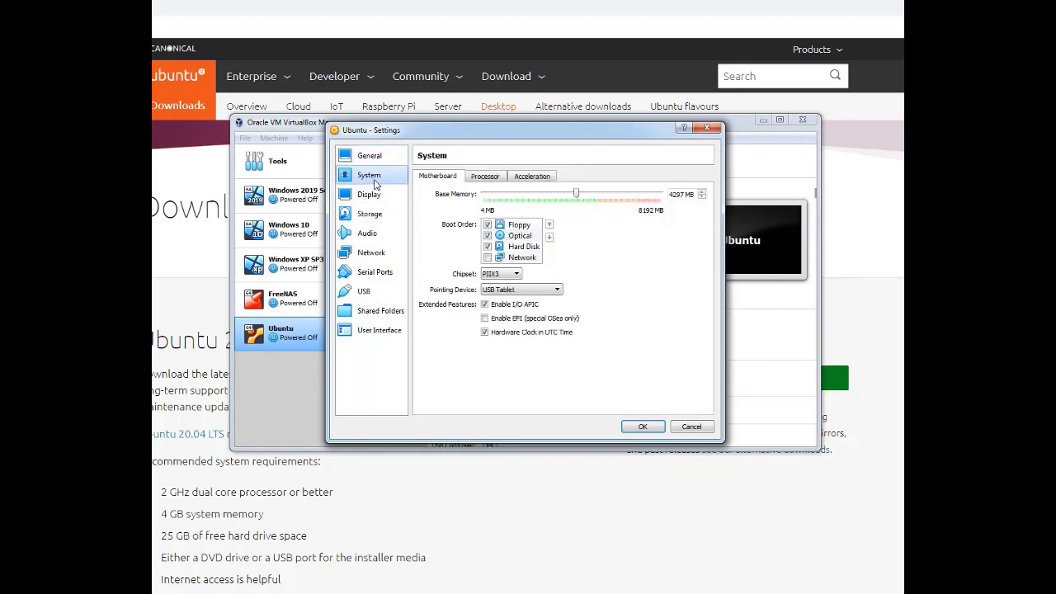
click(491, 224)
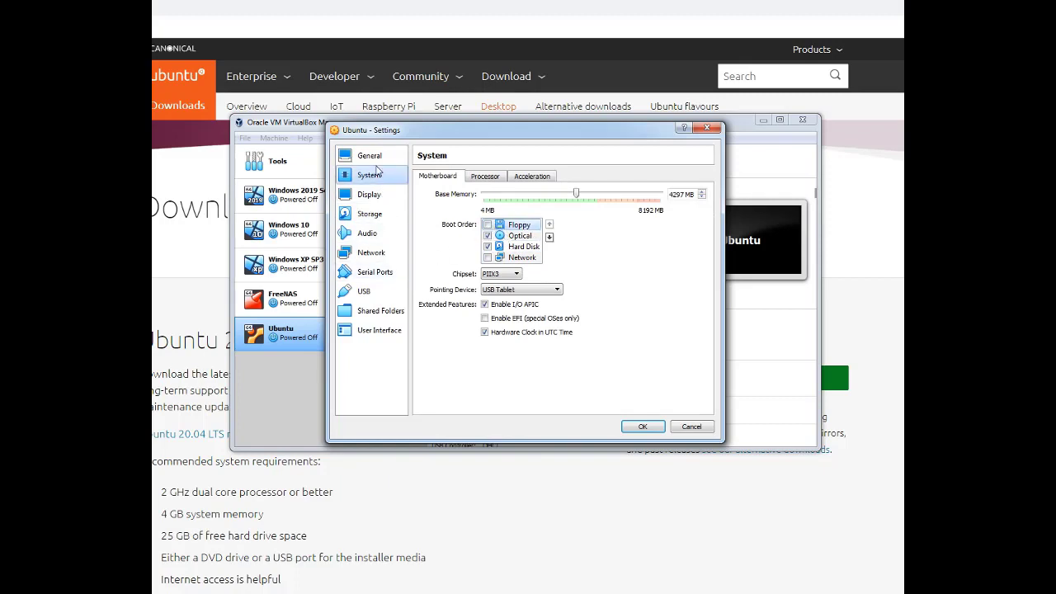
click(374, 216)
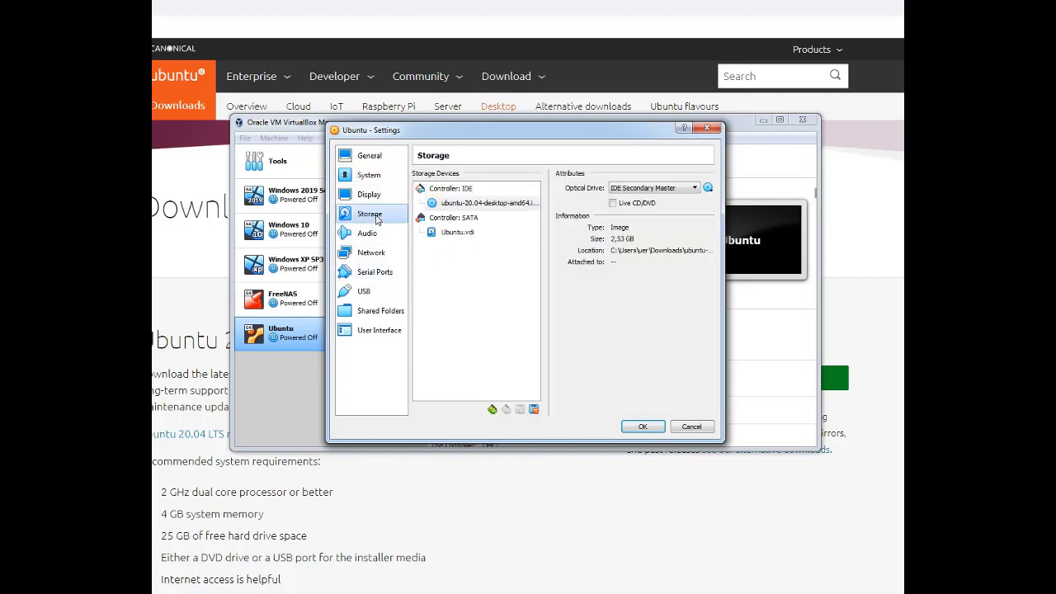
click(642, 426)
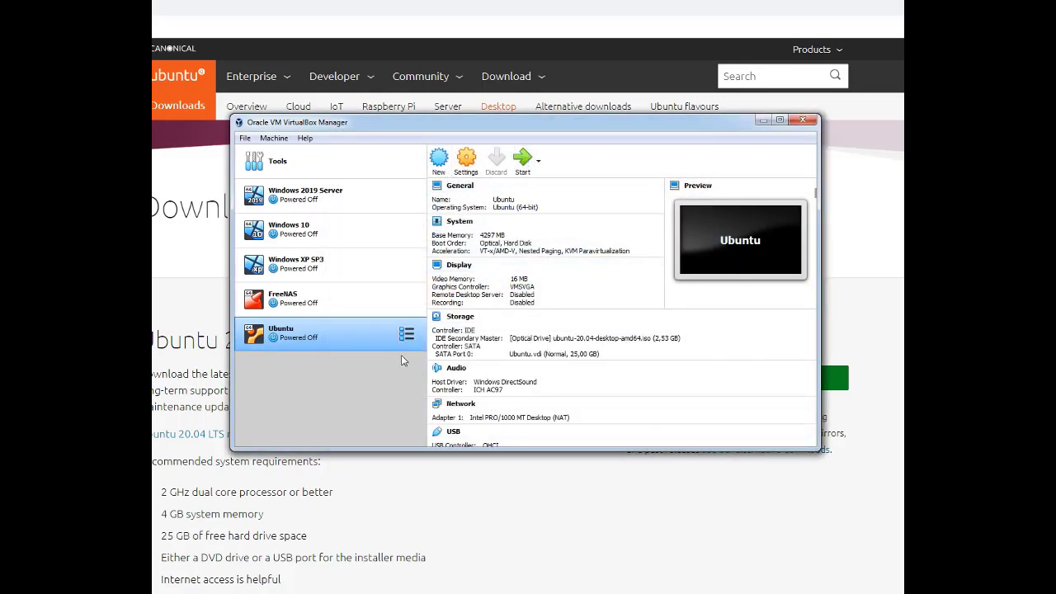
Normal-start the Ubuntu VM from the ubuntu-20.04-desktop-amd64.iso start-up disk, dismissing the capture notice
right_click(306, 337)
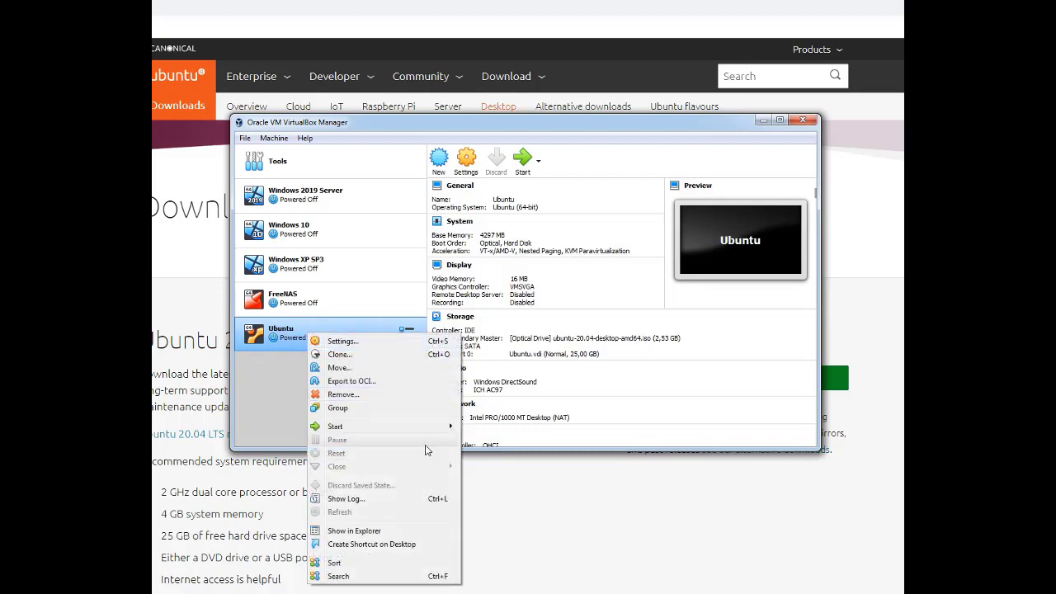
mouse_move(429, 427)
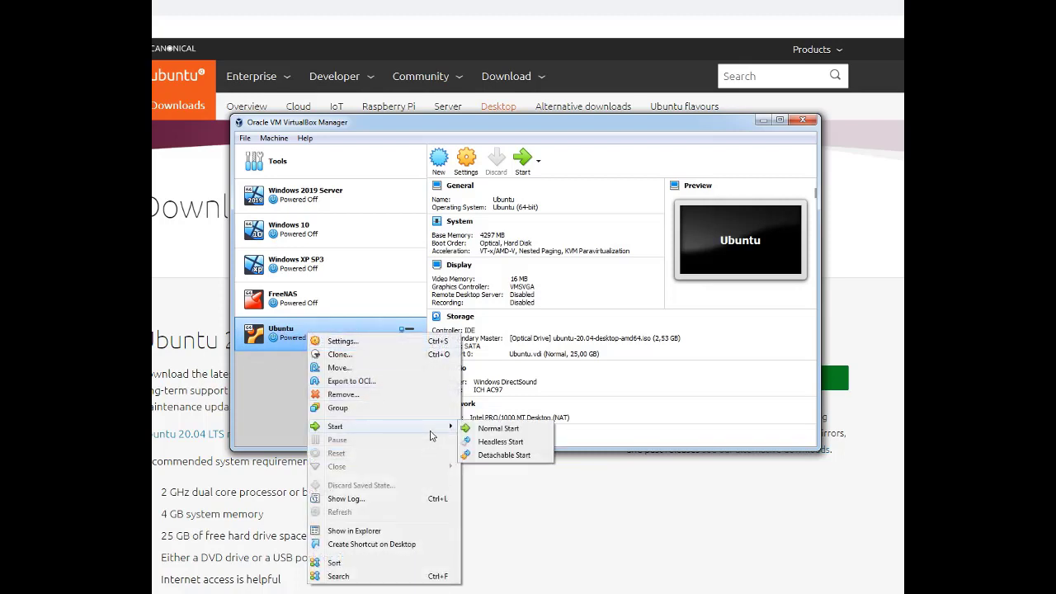
click(499, 429)
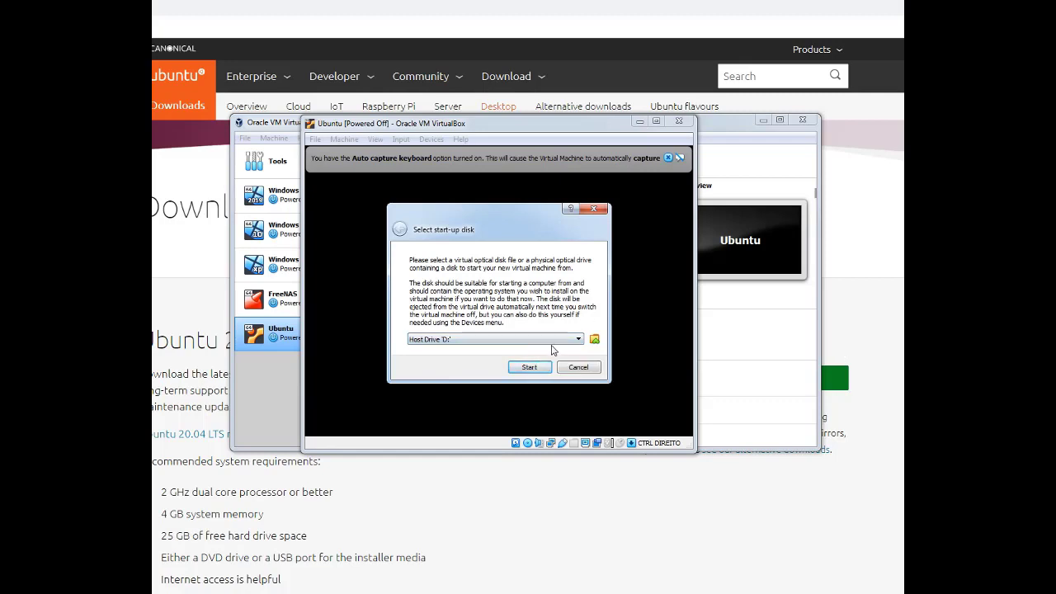
click(551, 340)
click(483, 399)
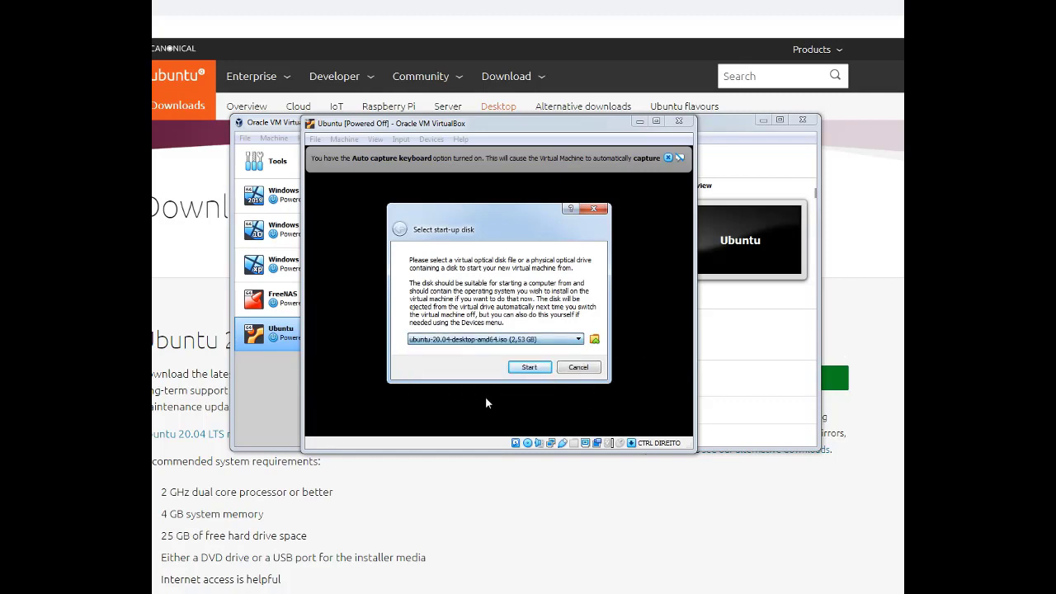
click(528, 368)
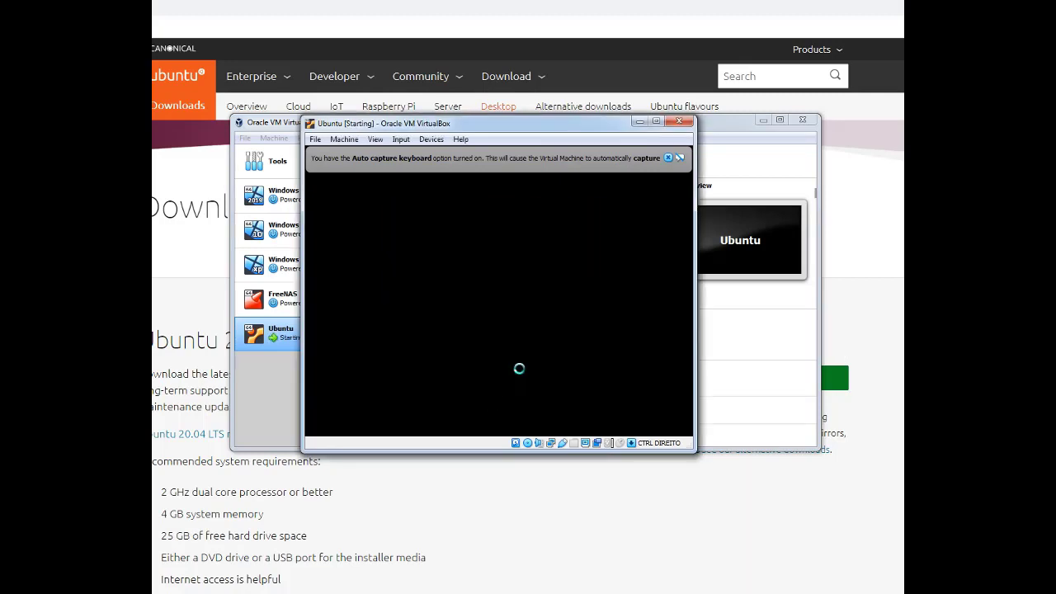
click(668, 159)
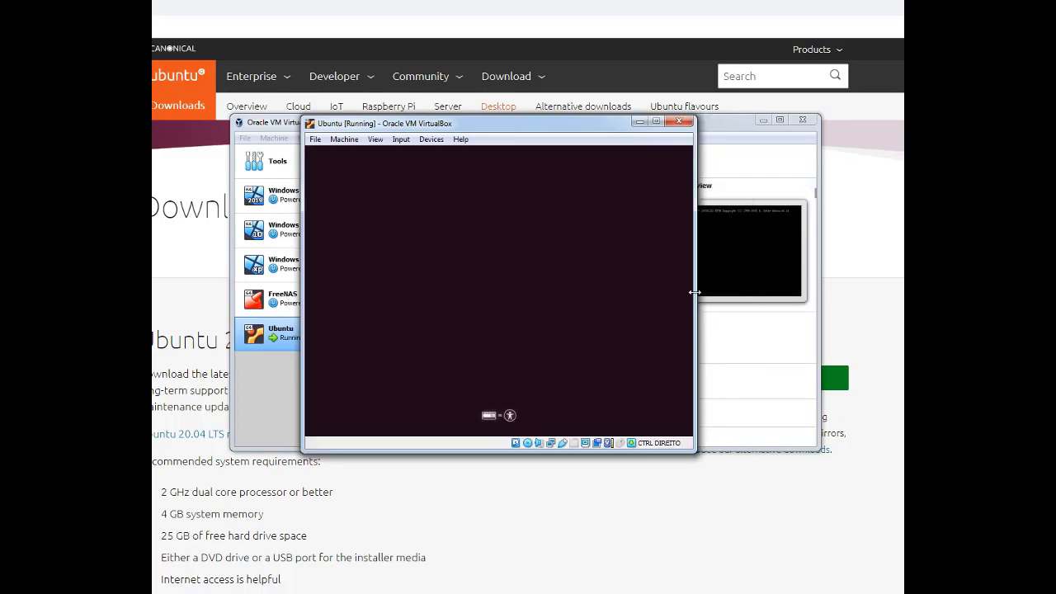
Enlarge the VM window and dismiss the mouse integration notice while the disk check runs
drag(689, 444, 757, 483)
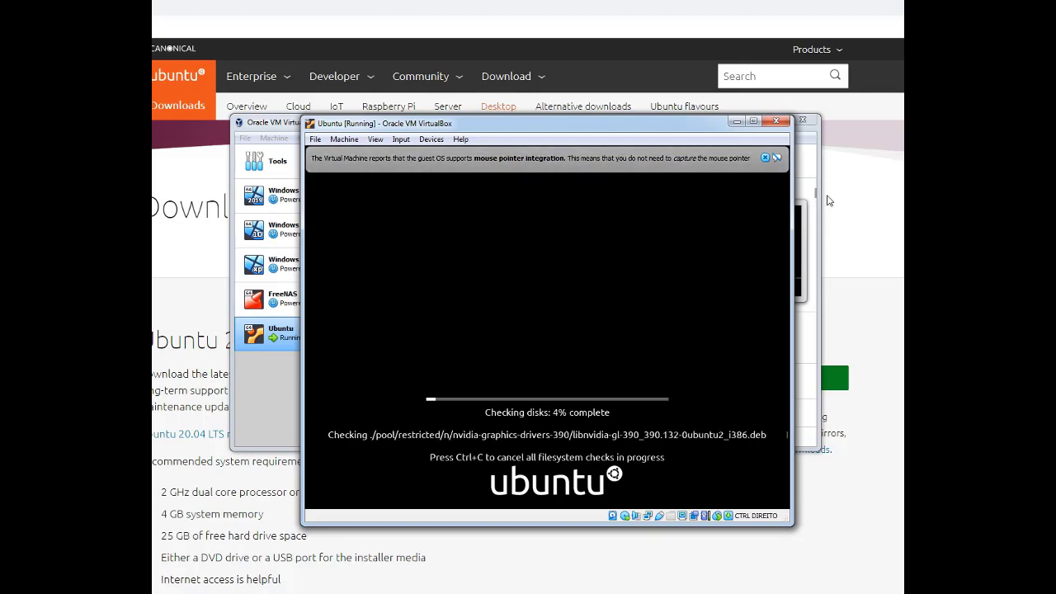
click(764, 157)
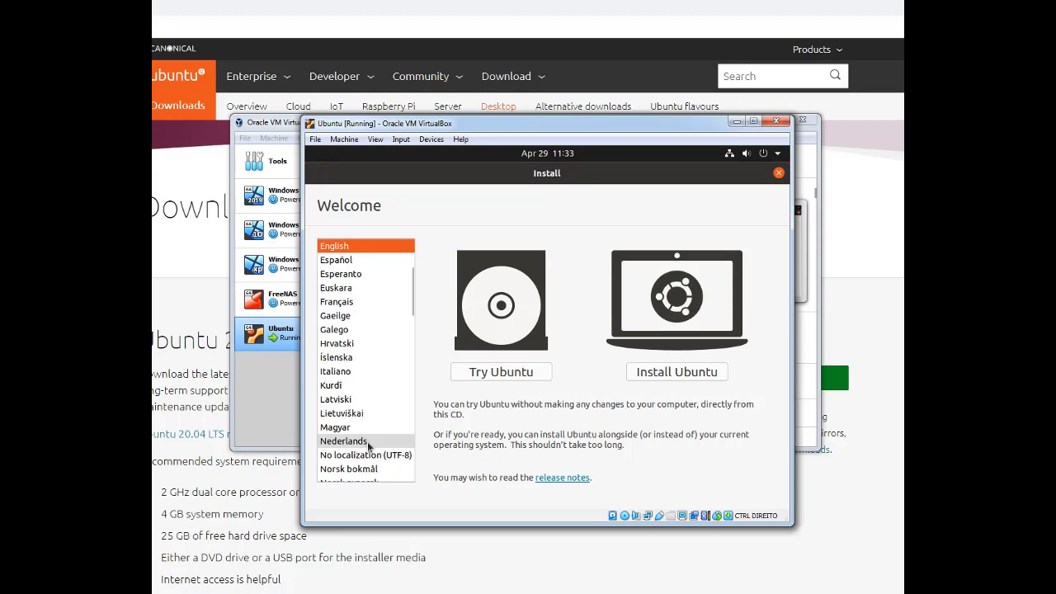
Choose Português as the installer language and start Instalar o Ubuntu
scroll(367, 441, down, 2)
click(367, 443)
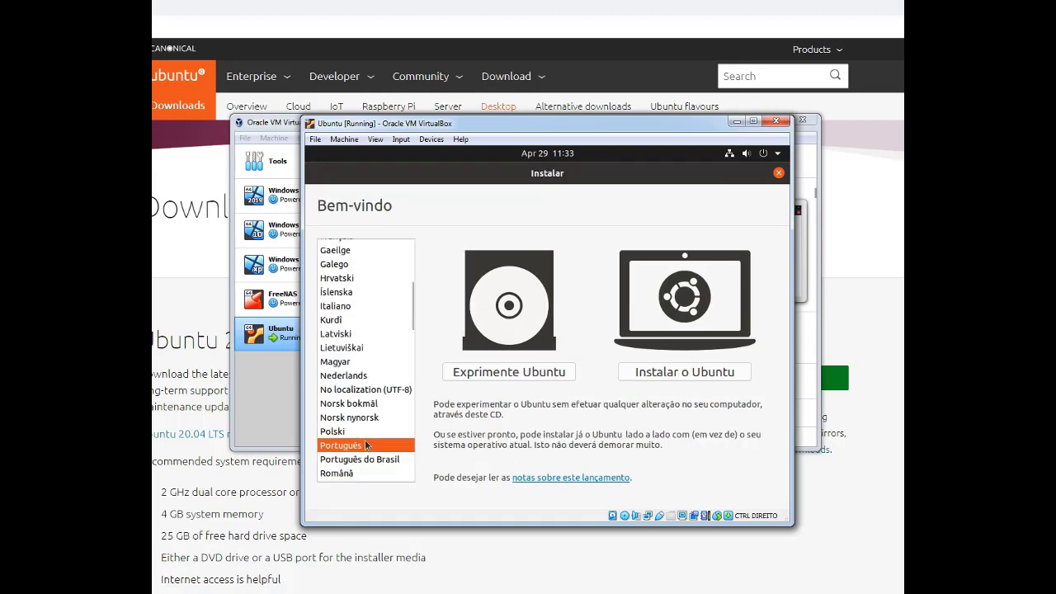
click(678, 373)
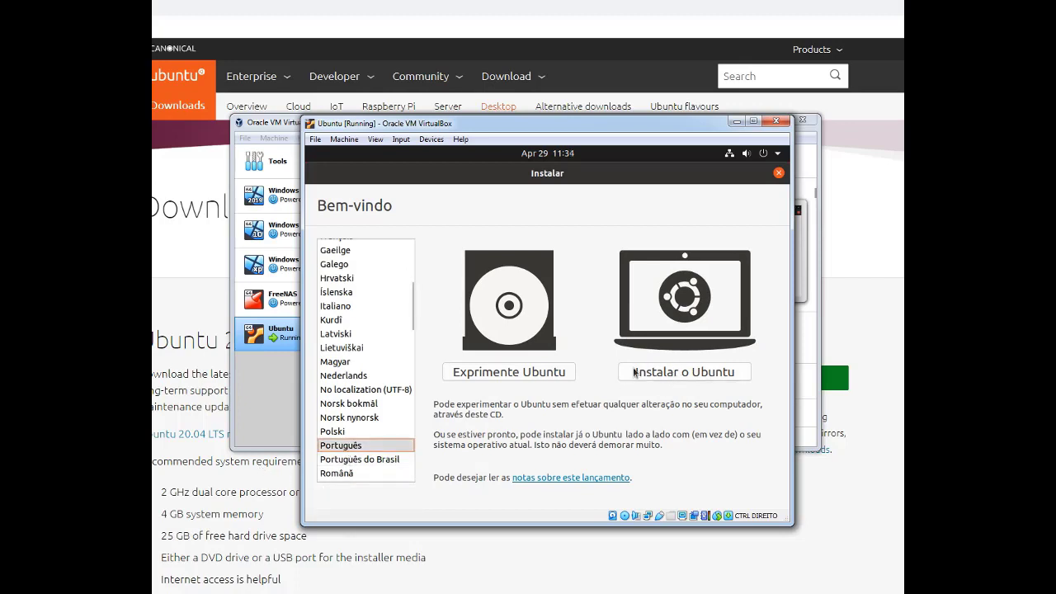
click(658, 374)
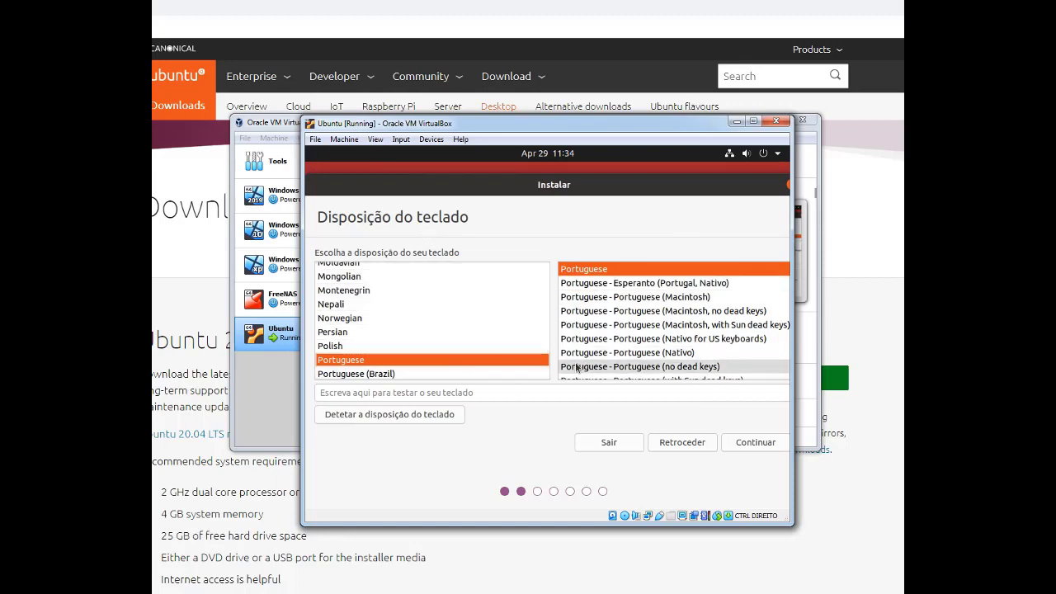
Keep the Portuguese keyboard layout and turn off downloading updates during installation
click(739, 444)
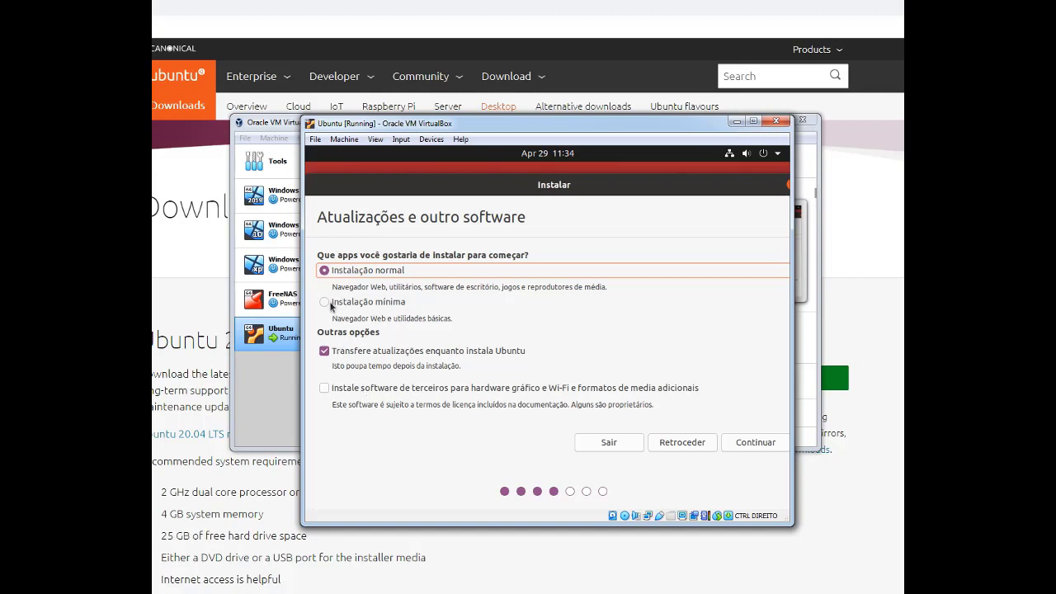
click(323, 352)
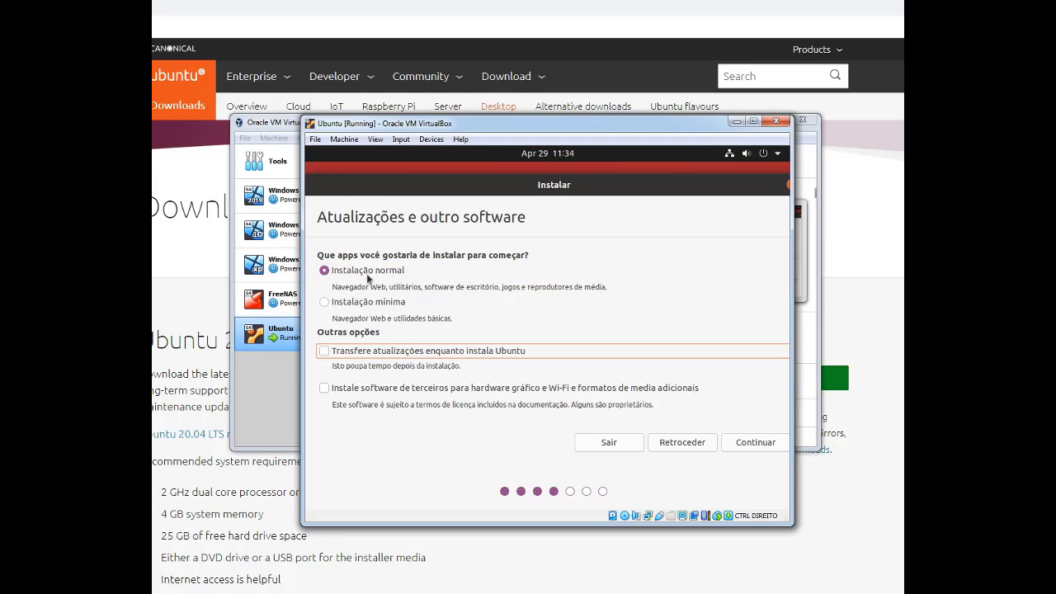
click(747, 442)
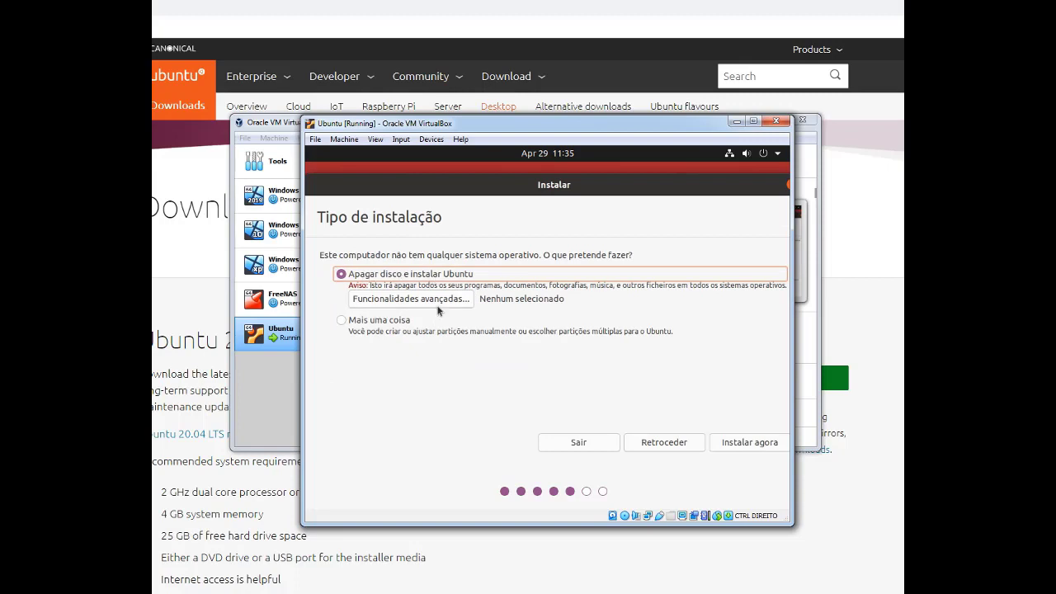
Install now with the disk erased, confirm the partition changes, and accept Lisbon
click(745, 444)
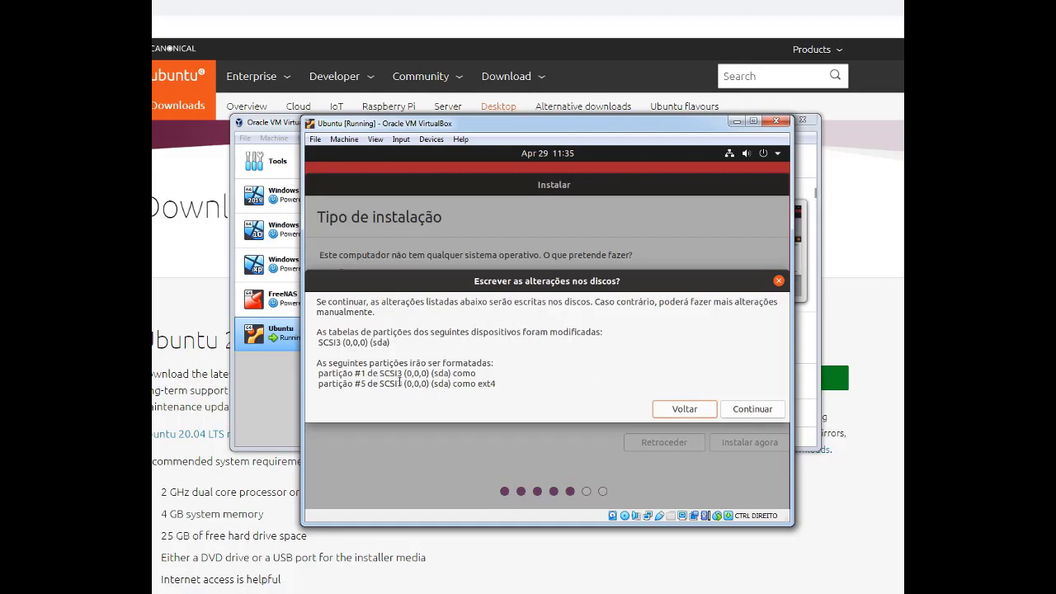
click(740, 409)
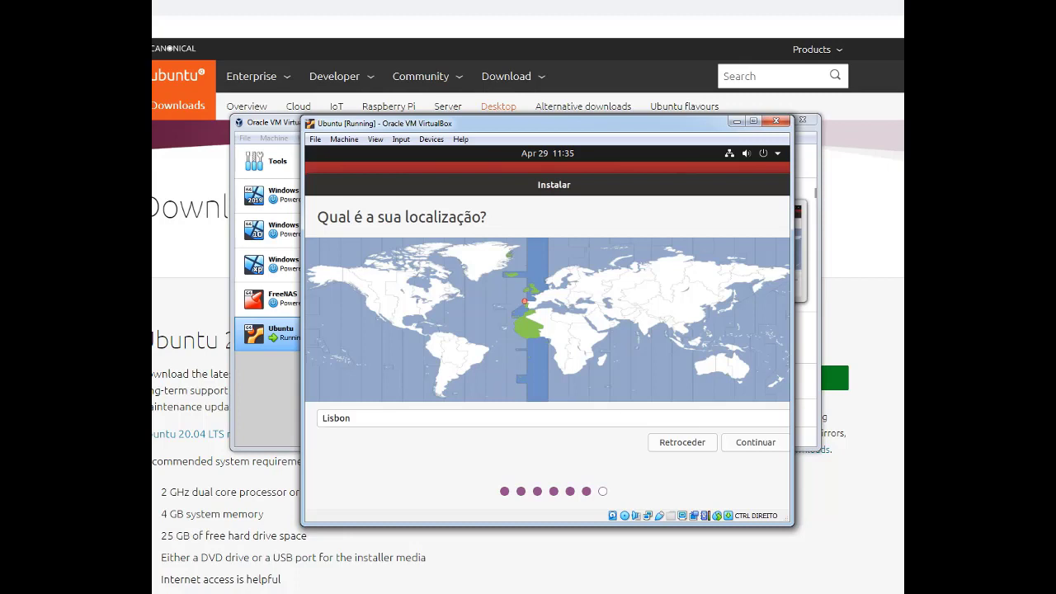
click(752, 444)
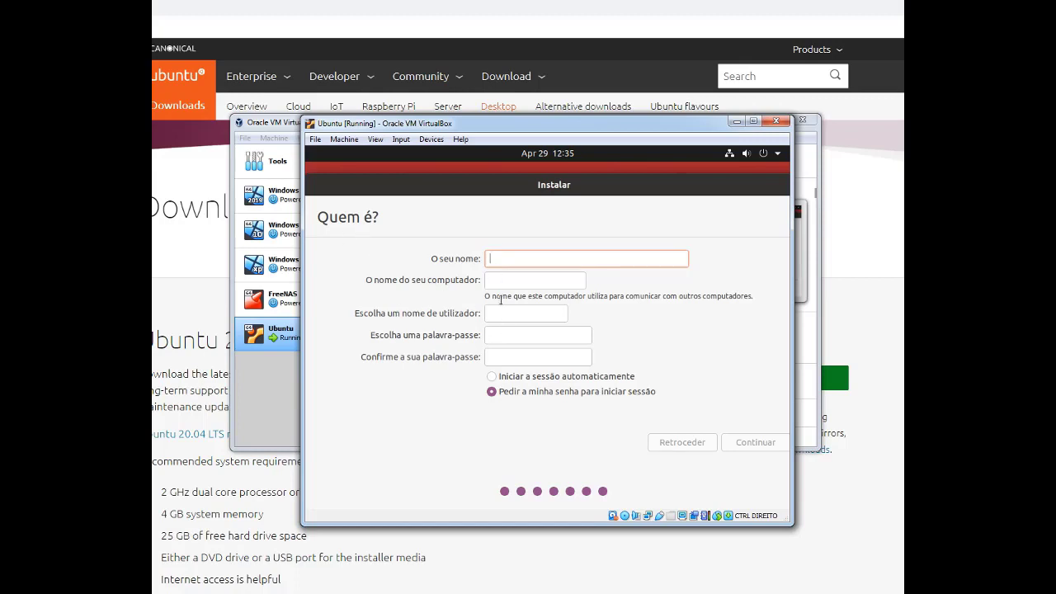
Enter the name Pastelaria and change the computer name to pastelaria-ubuntu
text(P)
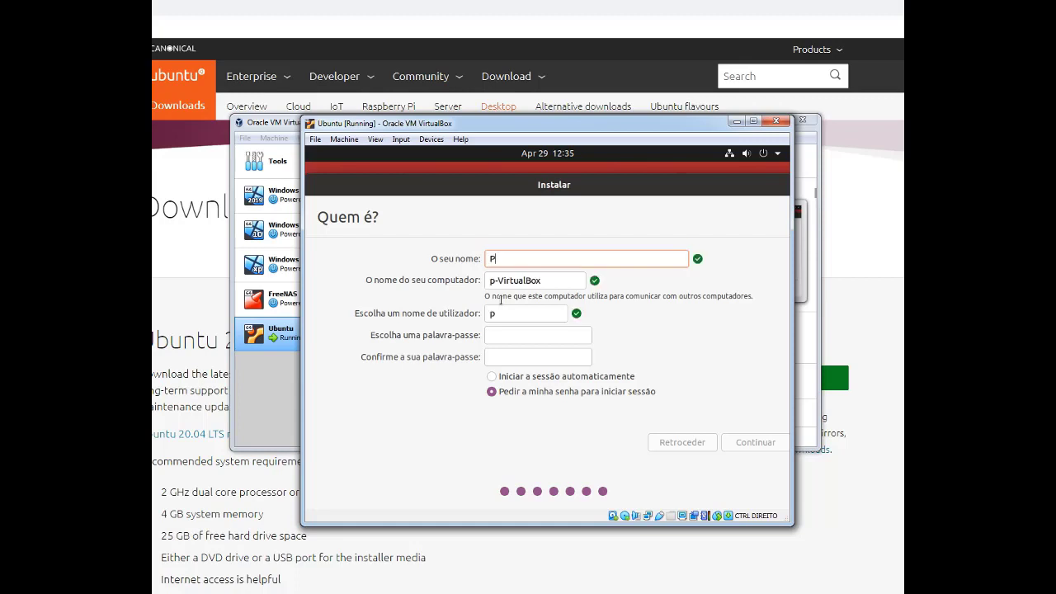
text(aslaria)
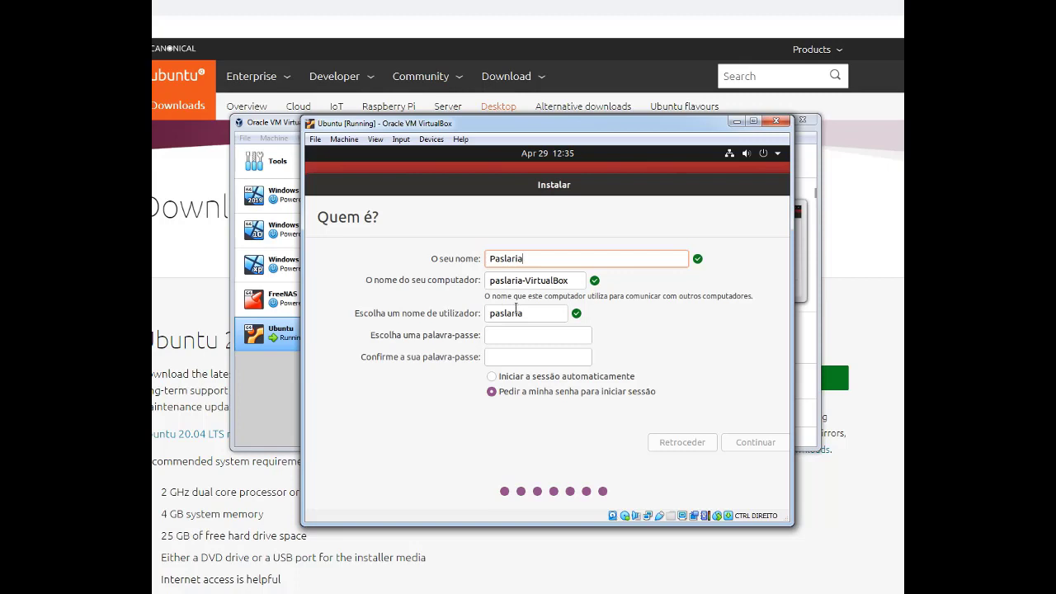
text(te)
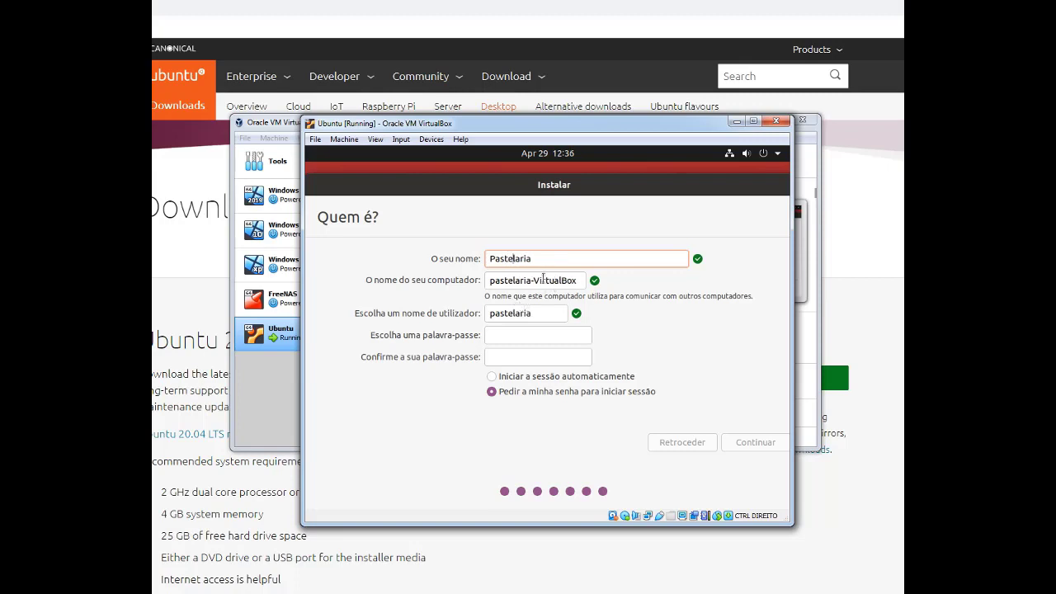
double_click(537, 281)
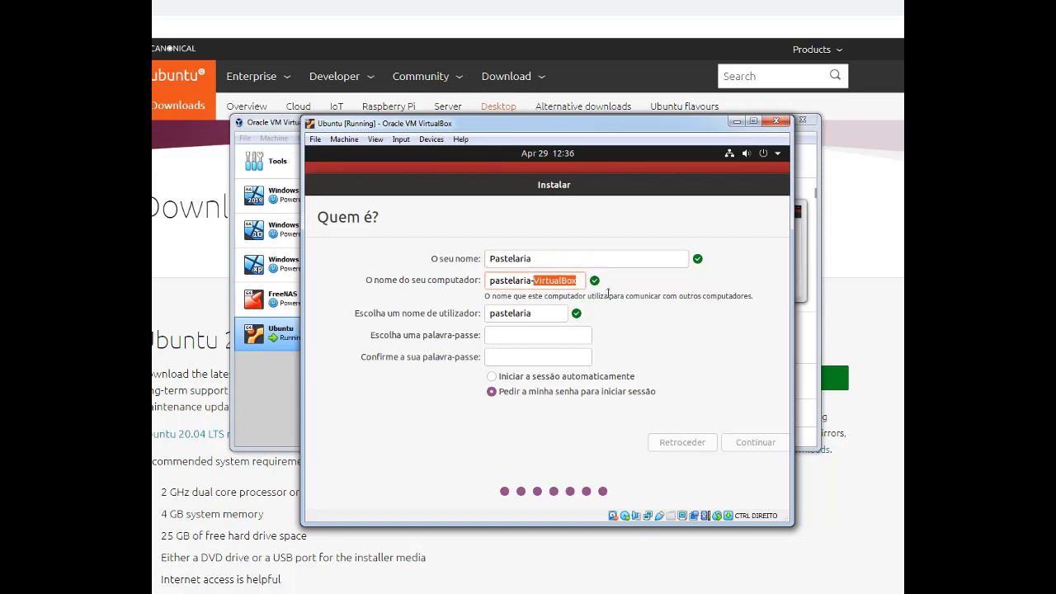
text(ubuntu)
click(519, 334)
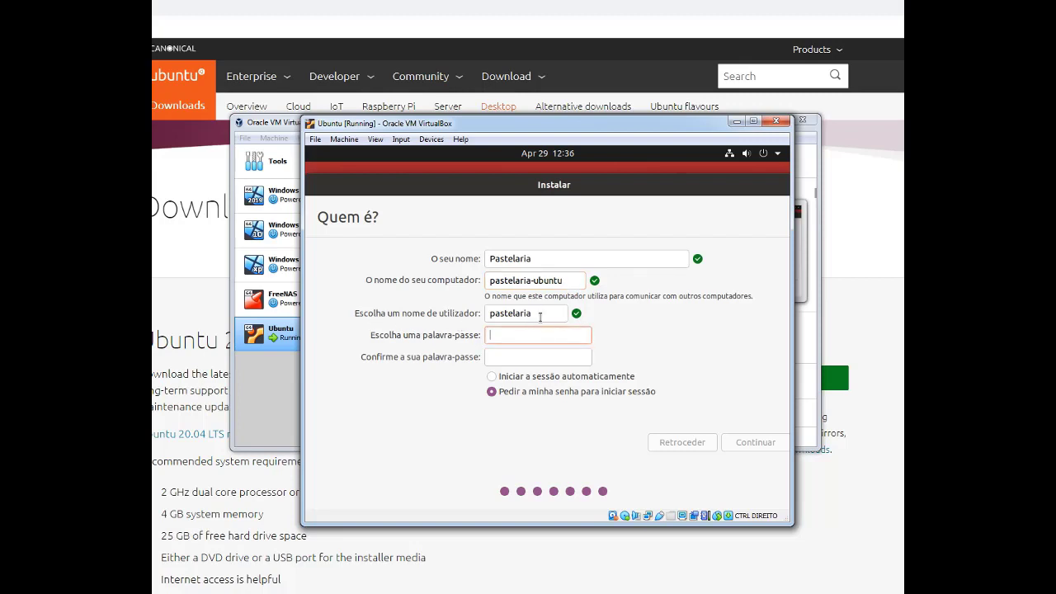
Replace the auto-filled username, enter and confirm the account password, then continue
double_click(540, 315)
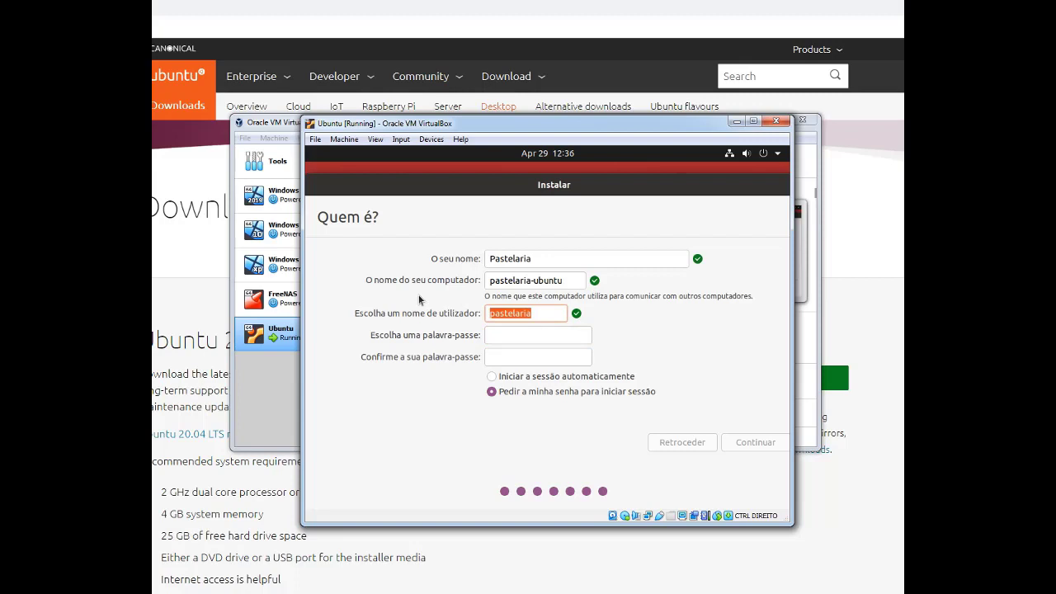
text(jalves)
click(500, 337)
text(********)
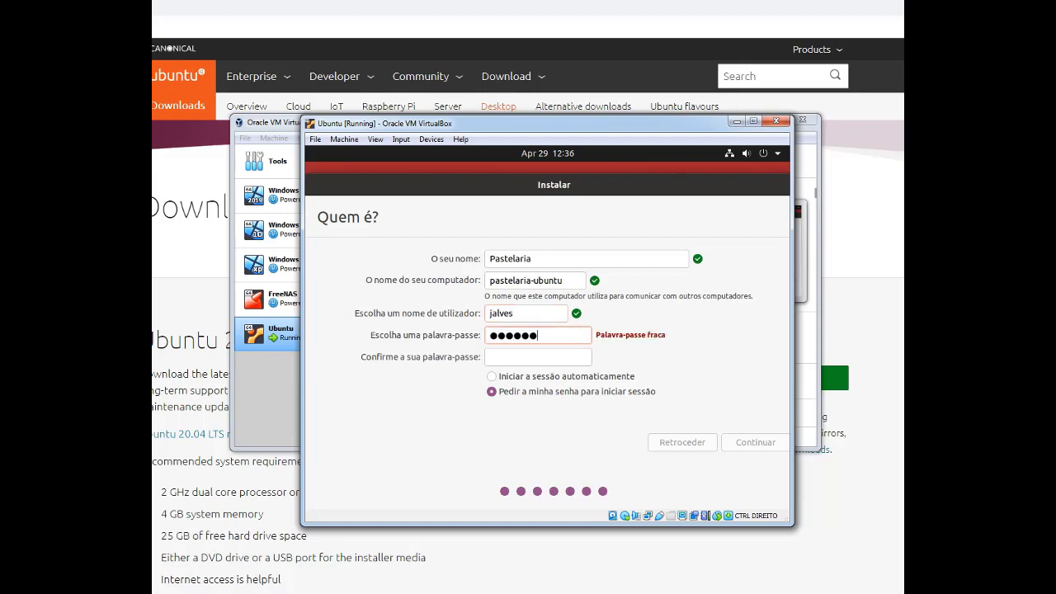
click(505, 358)
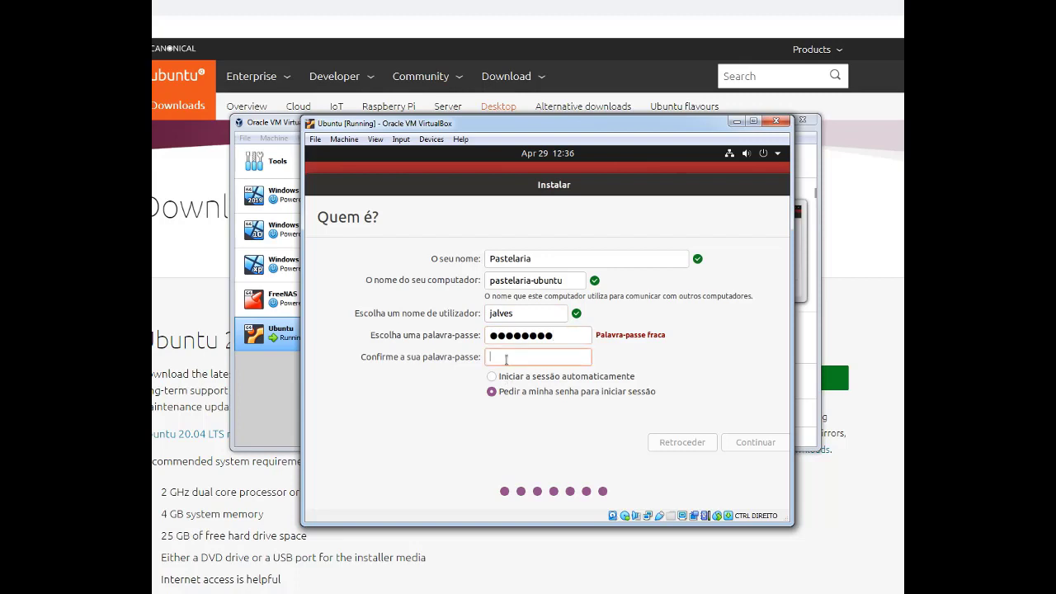
text(********)
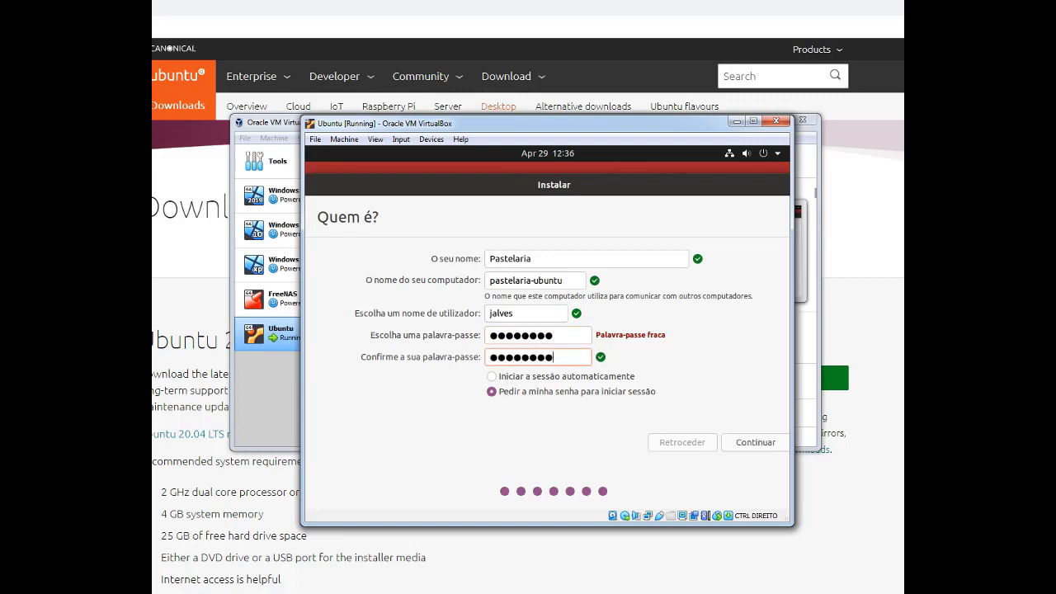
click(576, 334)
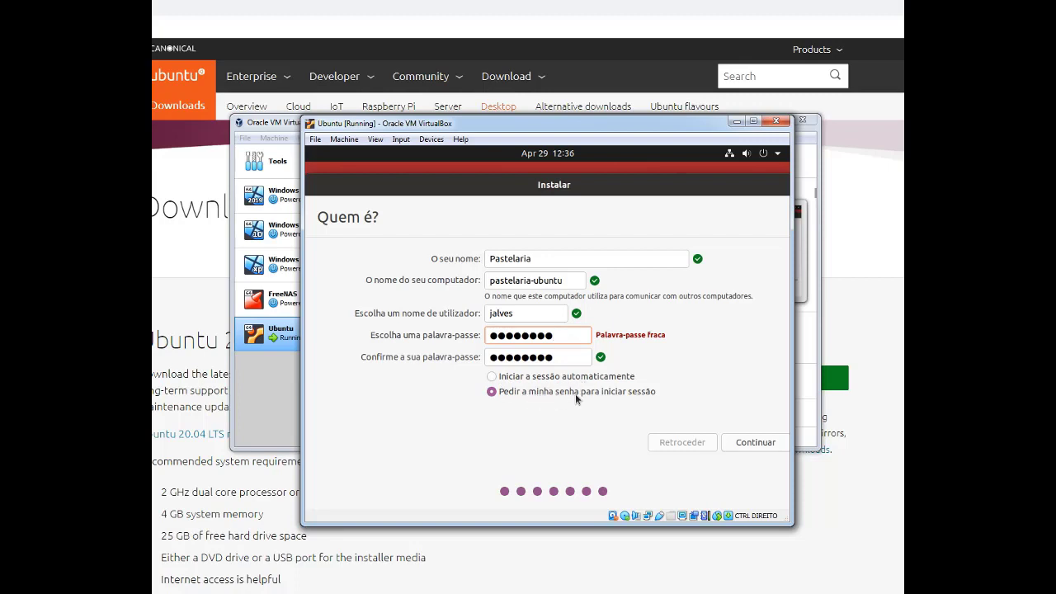
click(753, 443)
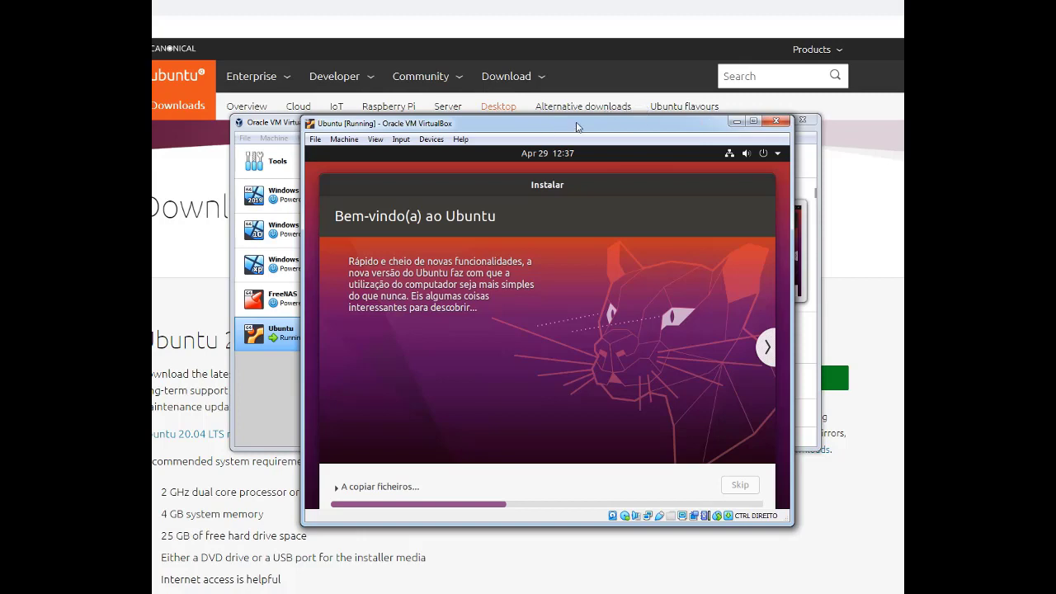
Move the Ubuntu VM window slightly right, then up and left, while files keep copying
drag(552, 130, 579, 125)
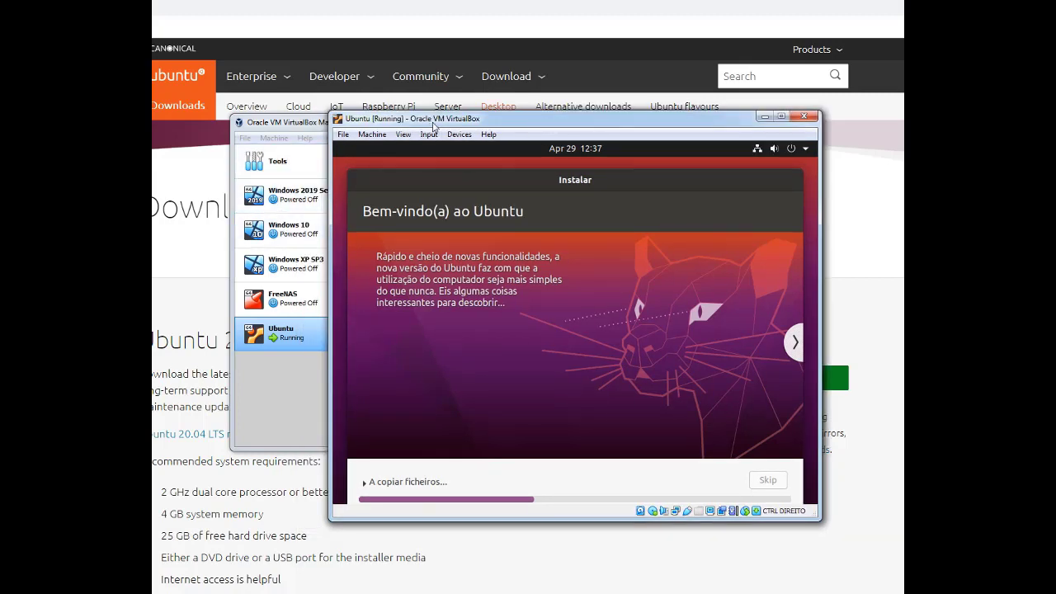
mouse_move(451, 122)
mouse_down()
mouse_move(470, 128)
mouse_move(426, 143)
mouse_move(452, 130)
mouse_move(397, 115)
mouse_move(457, 123)
mouse_up()
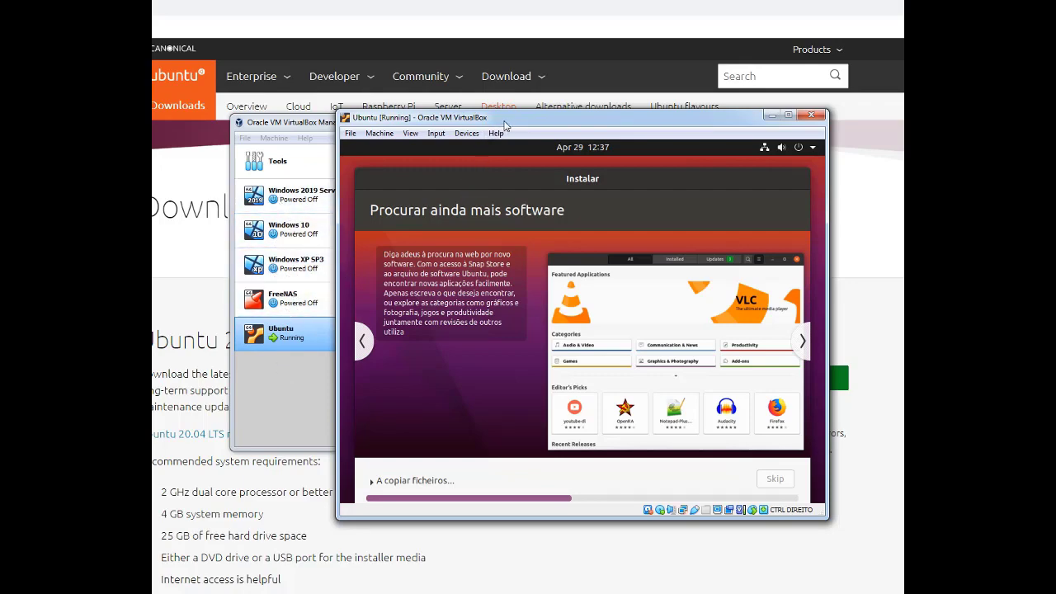
drag(504, 124, 471, 102)
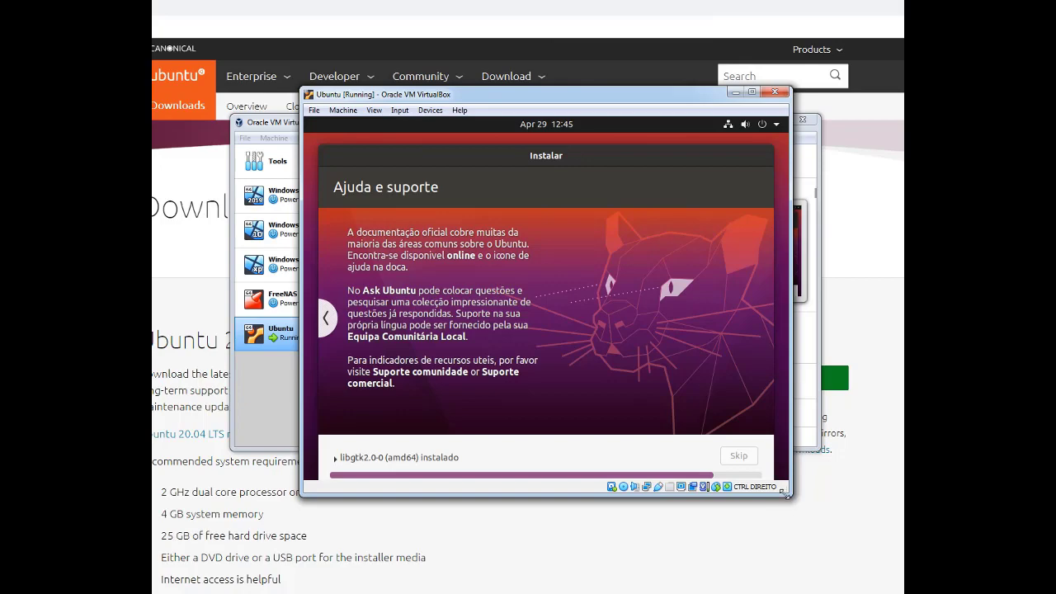
Drag the Ubuntu VM window up and left while the installation runs to 'Instalação completa'
drag(789, 496, 787, 531)
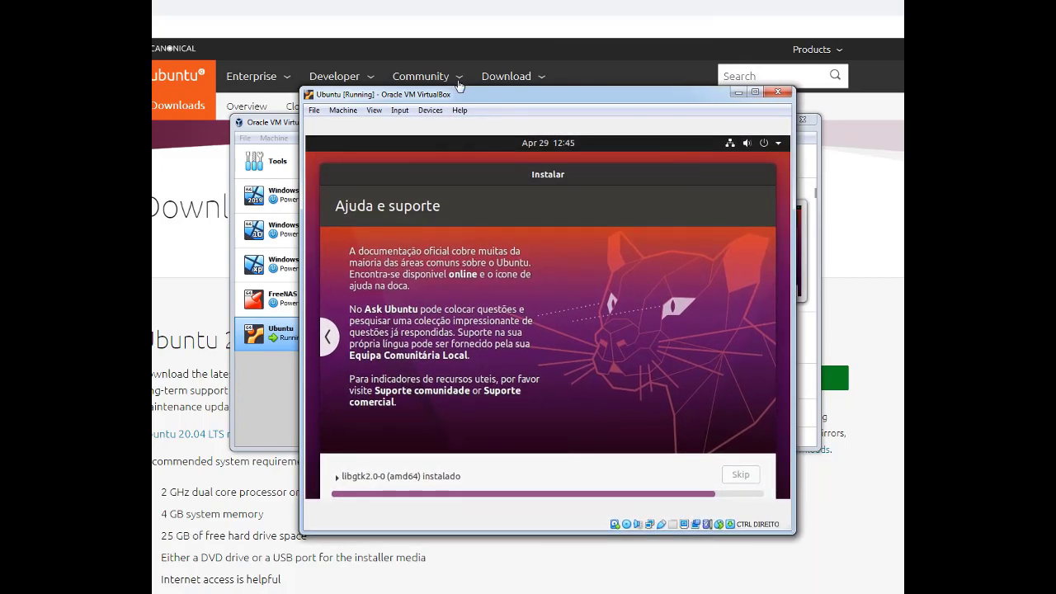
drag(459, 97, 433, 75)
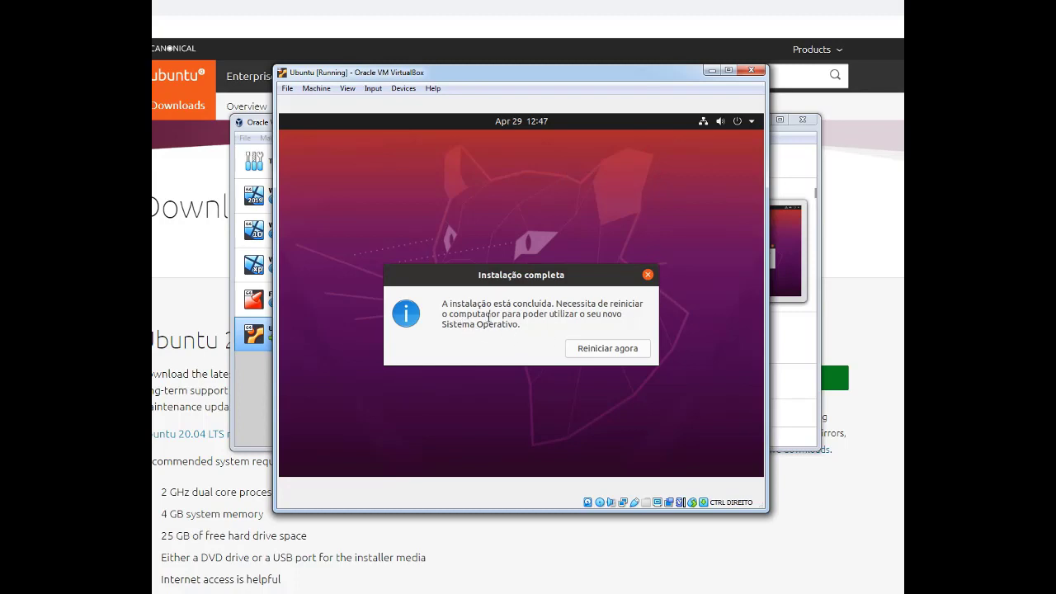
Restart the guest and try ejecting the ubuntu-20.04 ISO, declining the force-unmount prompt
click(588, 350)
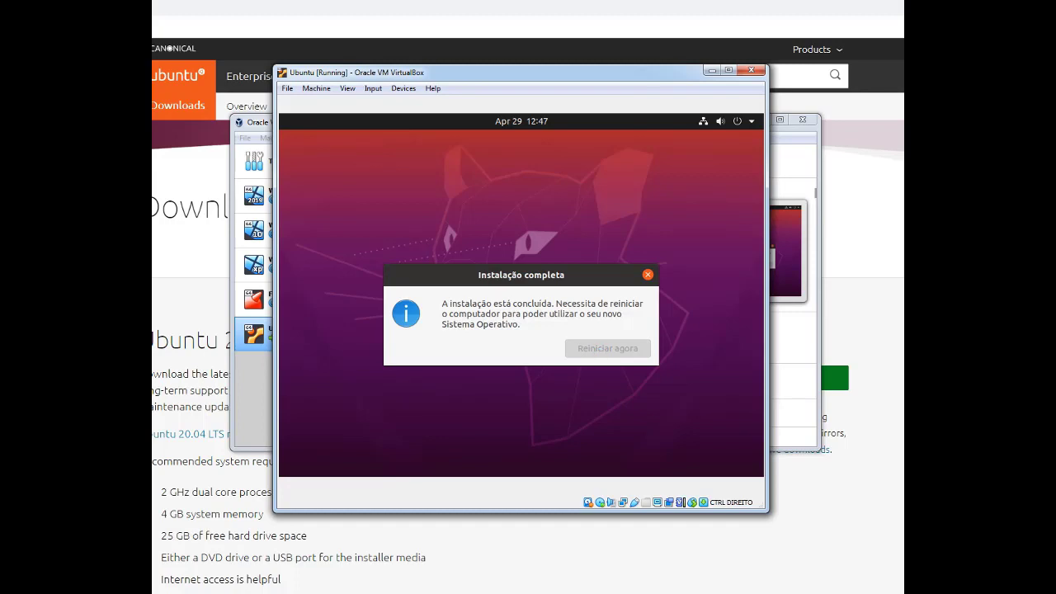
click(402, 89)
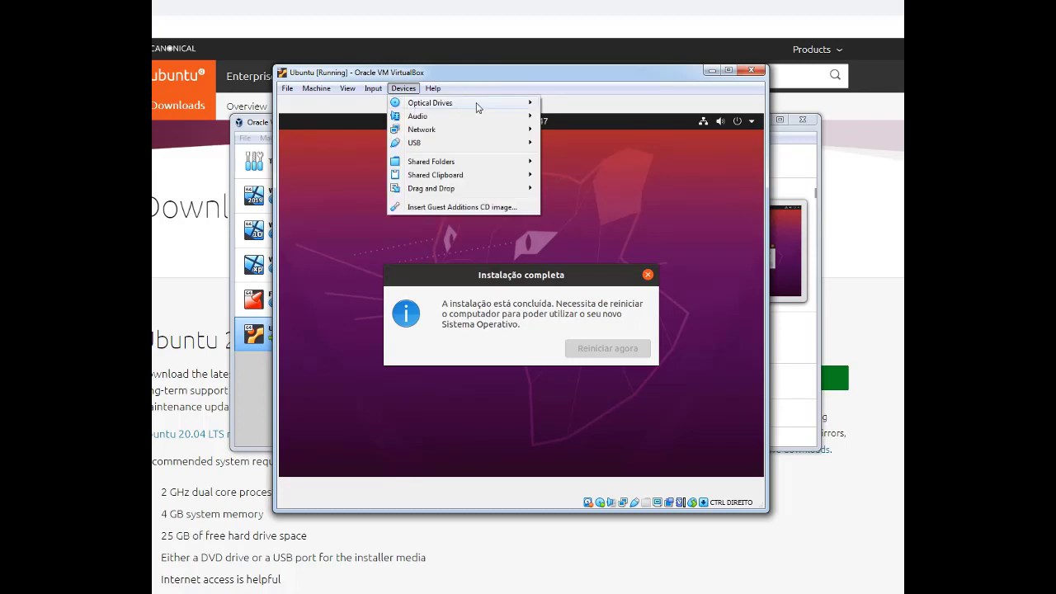
mouse_move(488, 105)
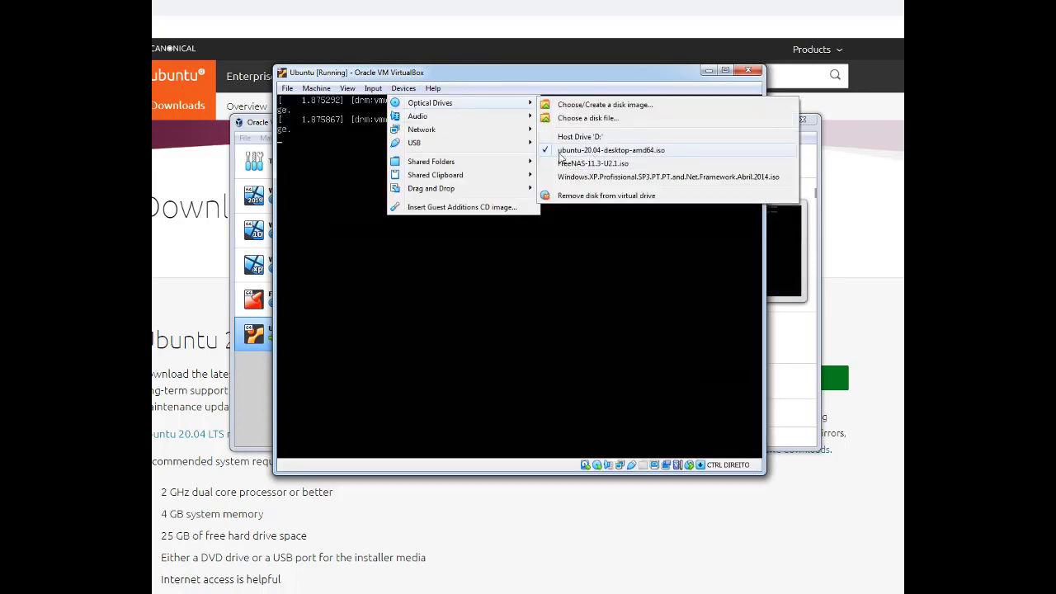
click(557, 152)
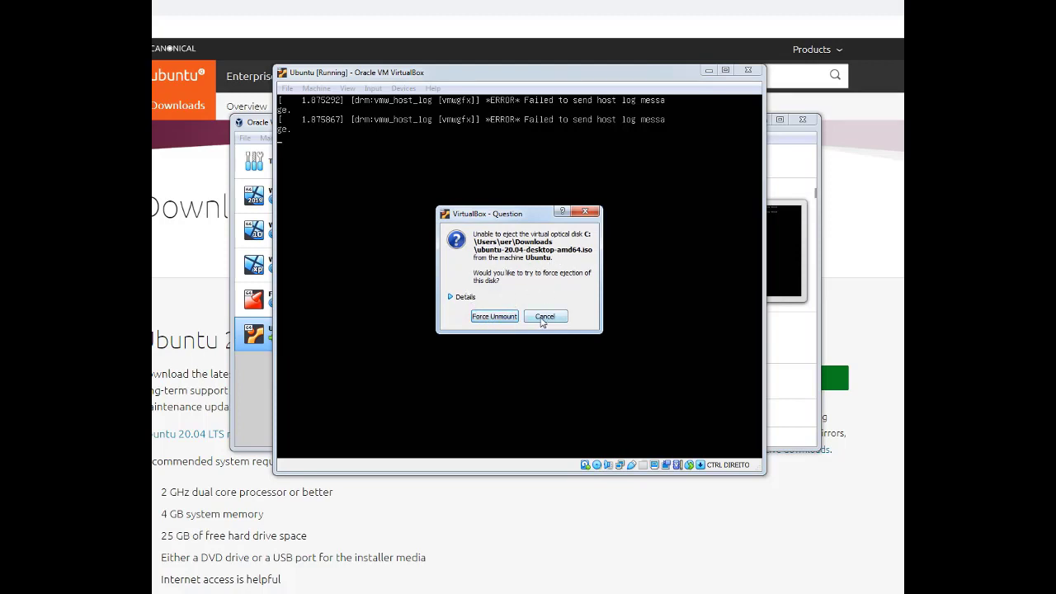
click(544, 320)
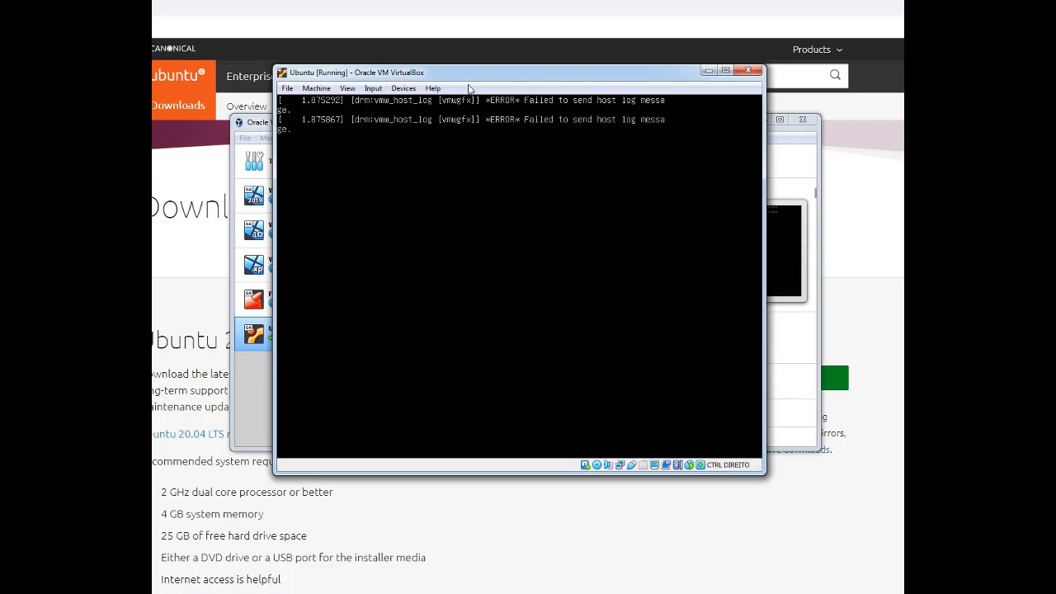
Eject the ubuntu-20.04-desktop-amd64.iso from the virtual optical drive again
click(408, 88)
mouse_move(452, 105)
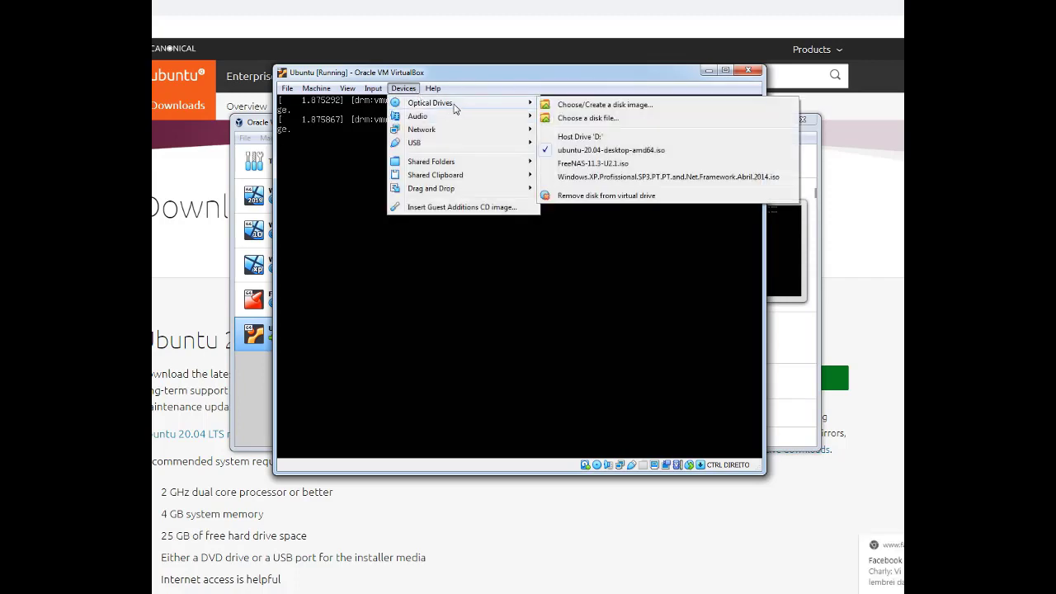
click(585, 151)
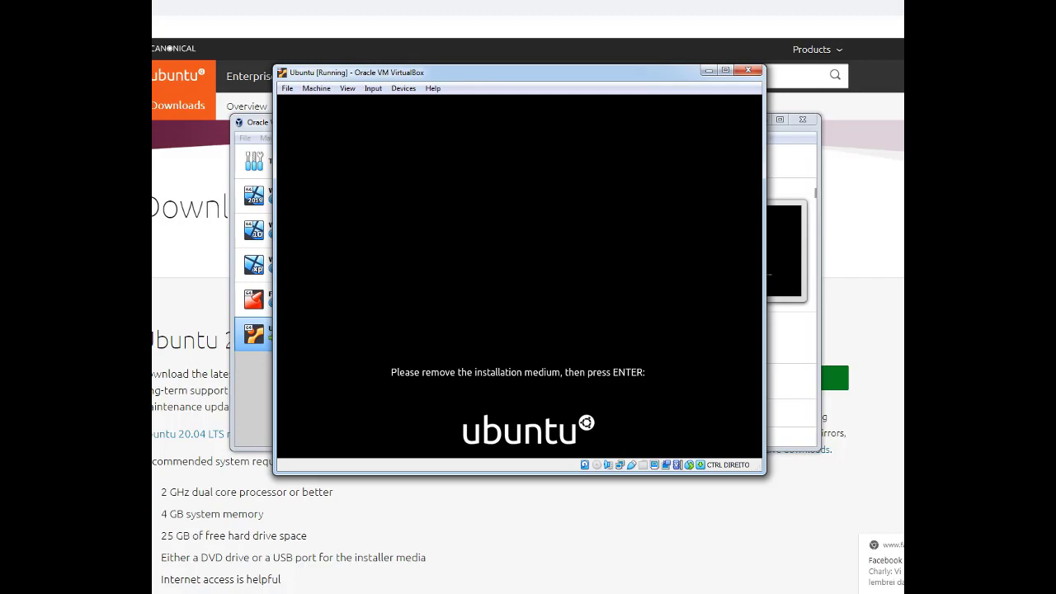
Confirm the medium is removed to reboot, verify the optical drive is empty, and dismiss the mouse notice
key(Return)
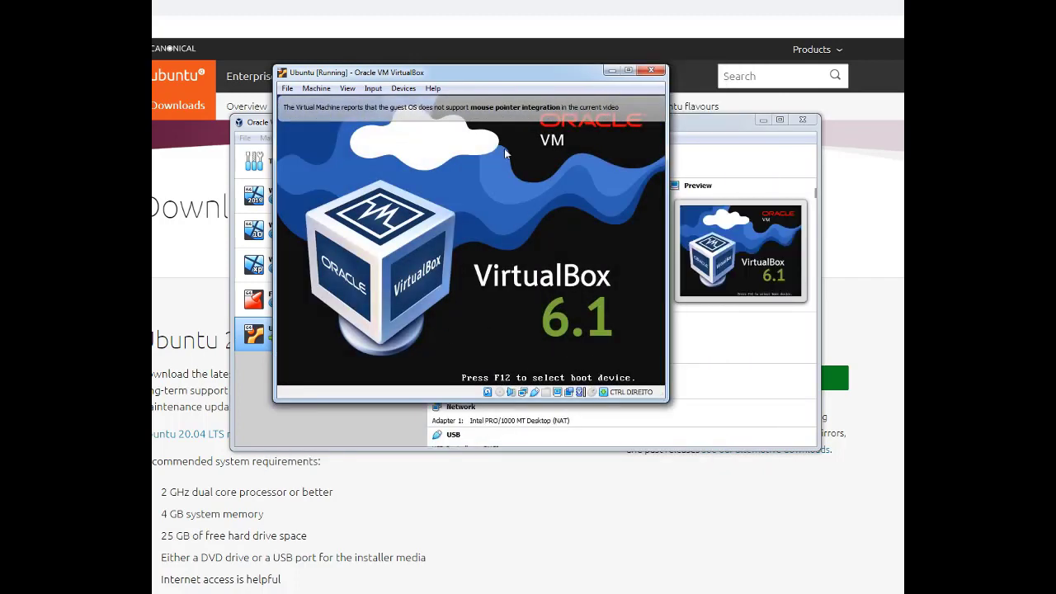
click(403, 88)
mouse_move(437, 105)
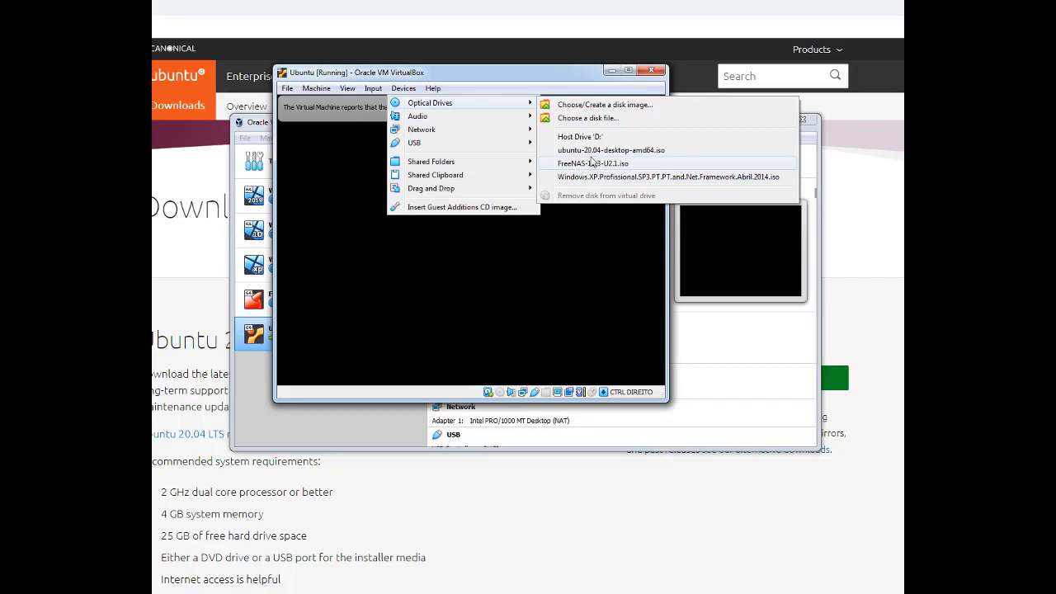
click(584, 277)
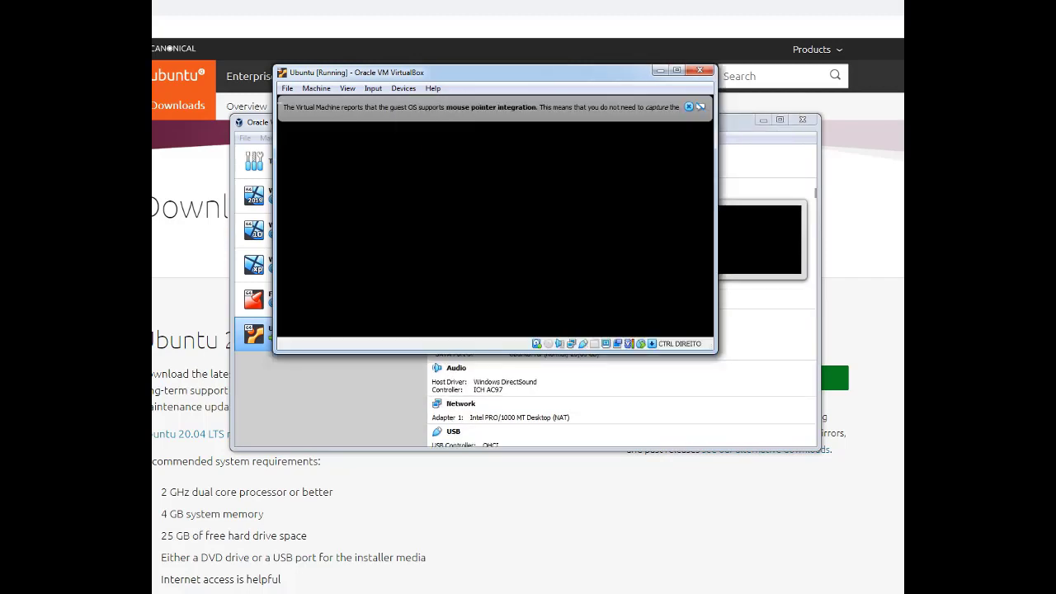
click(689, 106)
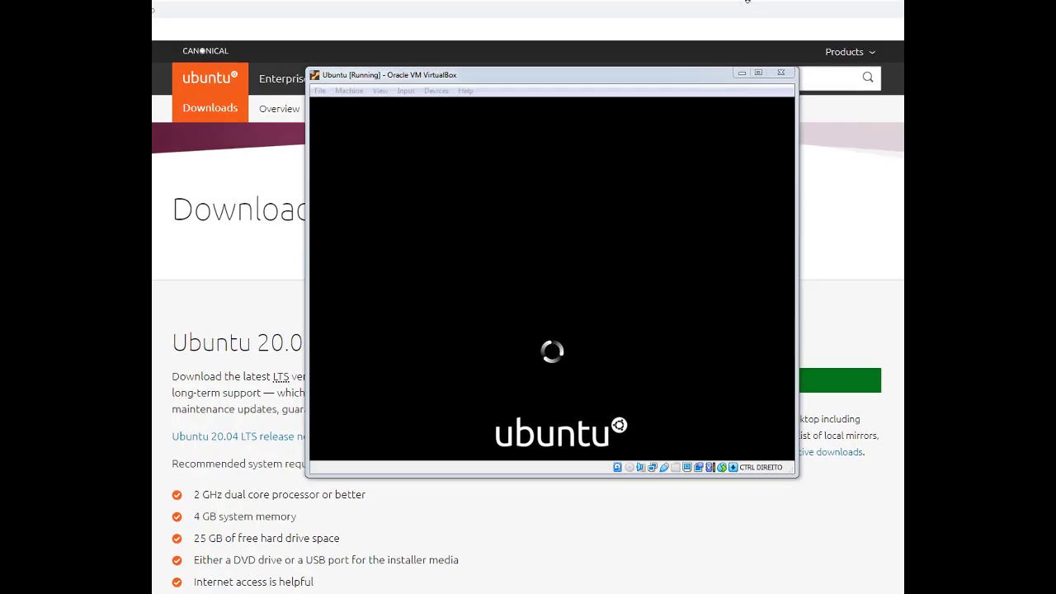
Shift the VM window slightly left while Ubuntu boots to its login screen
drag(674, 78, 649, 80)
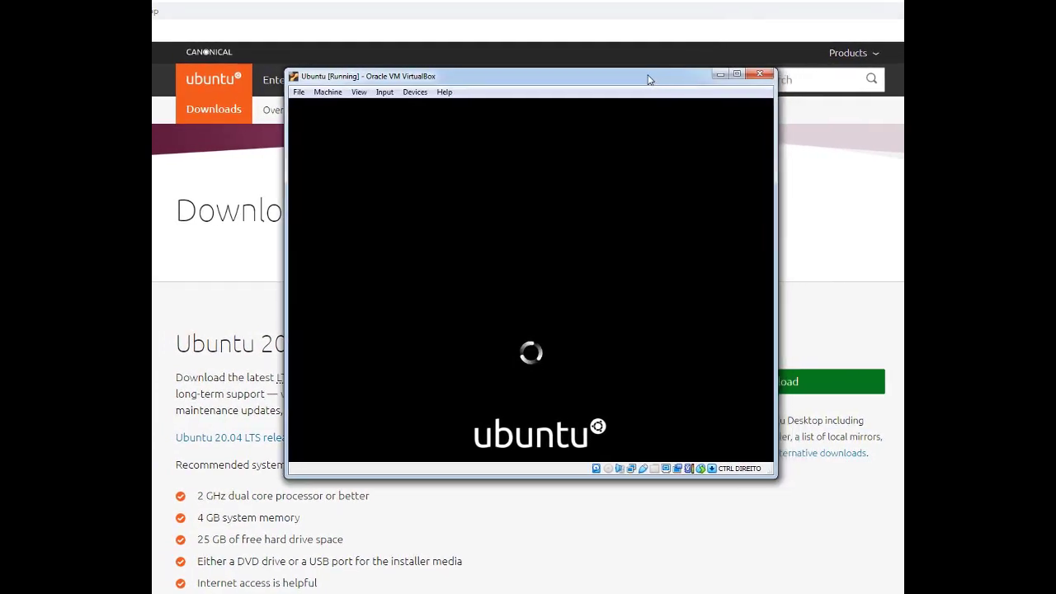
click(600, 2)
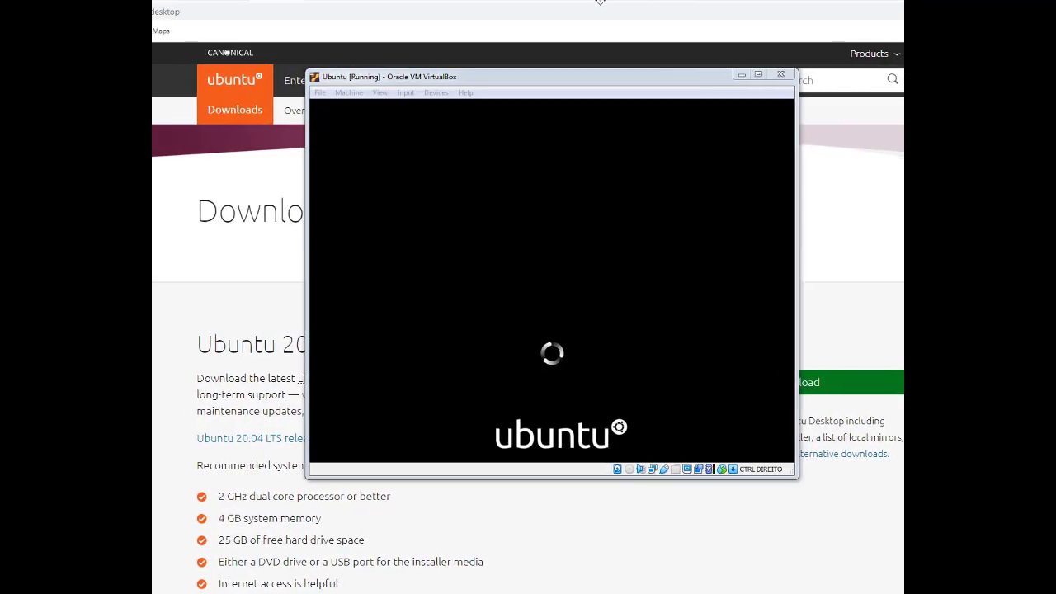
drag(568, 80, 549, 80)
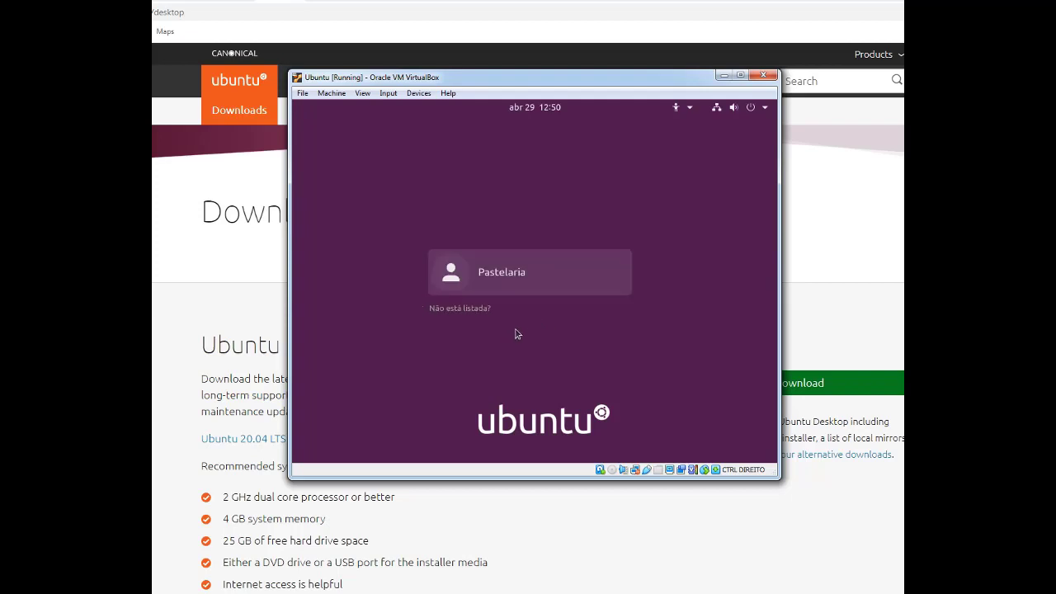
Log in with the user's password, then skip Contas online and continue past Livepatch
click(523, 288)
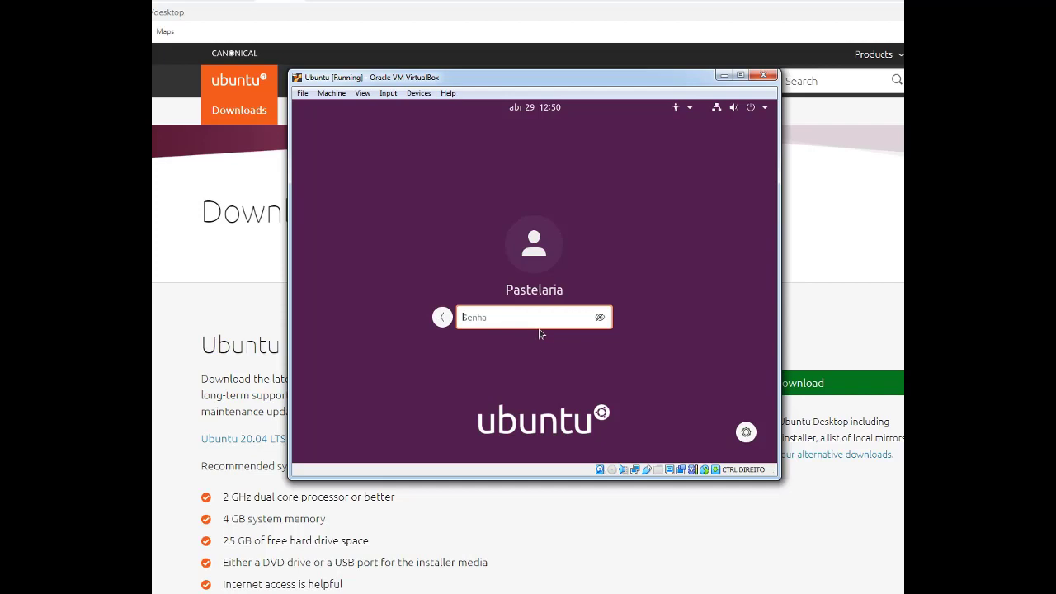
text(12345678)
key(Return)
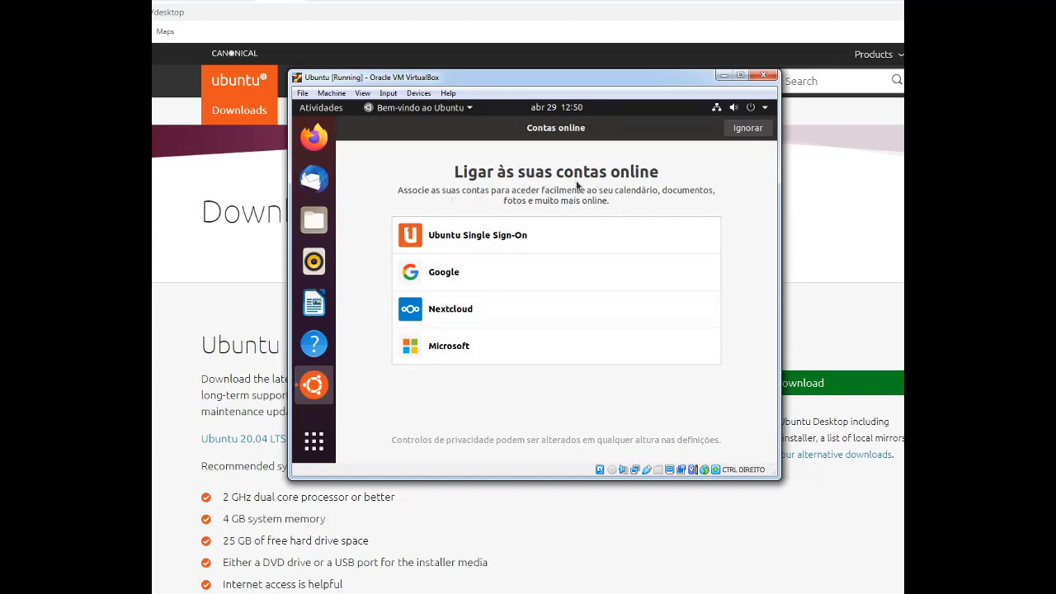
click(745, 130)
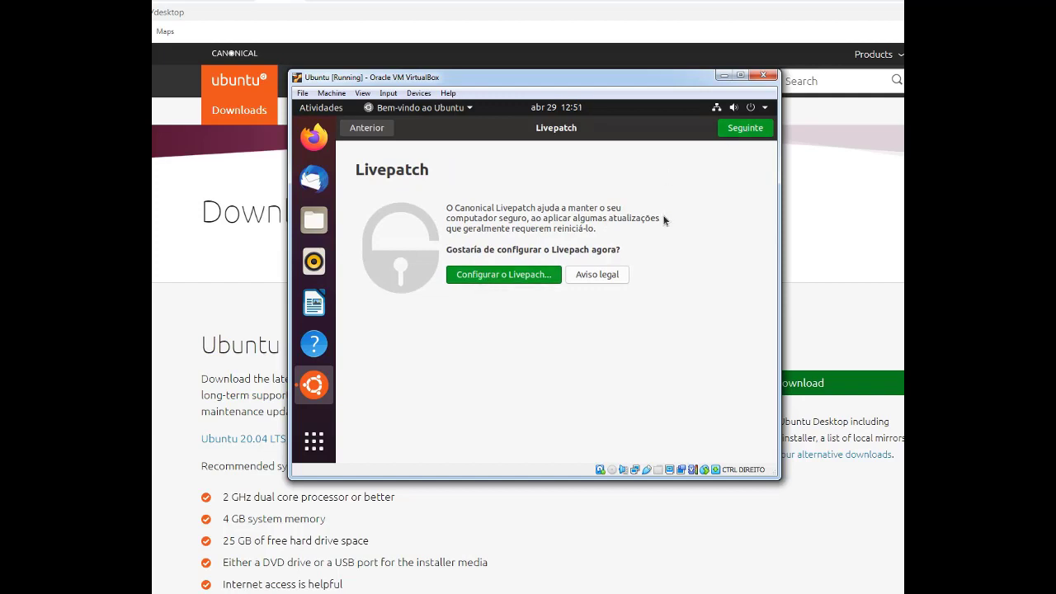
click(741, 132)
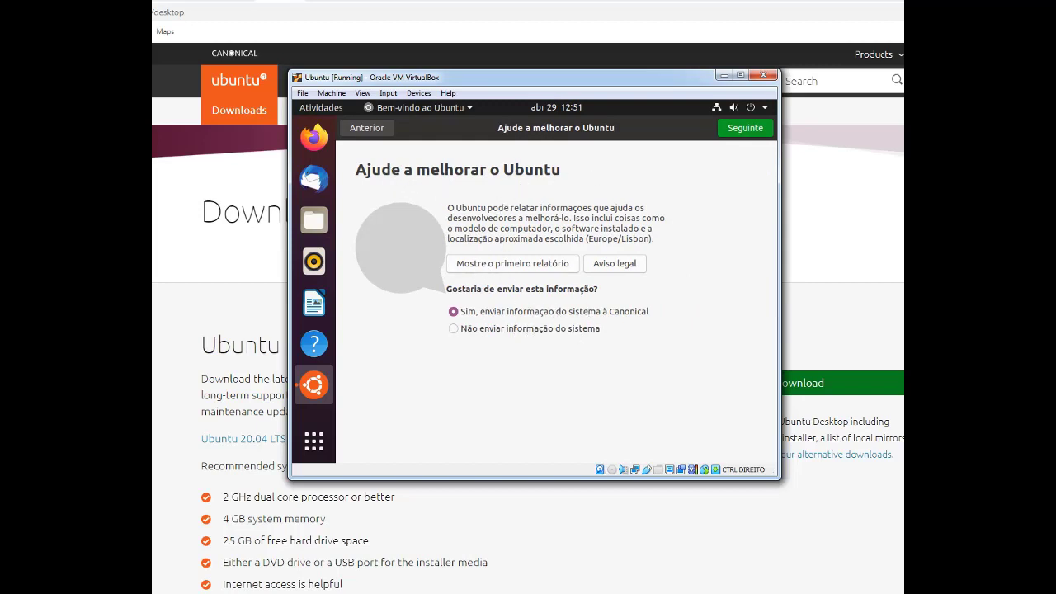
Choose 'Não enviar informação do sistema' and continue past the Privacidade page
click(545, 330)
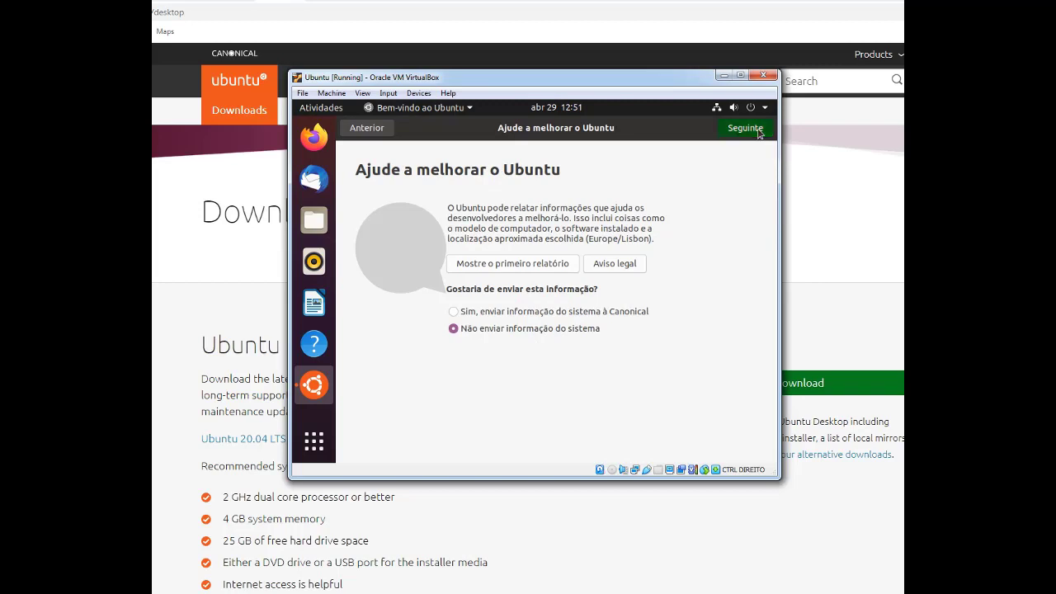
click(757, 134)
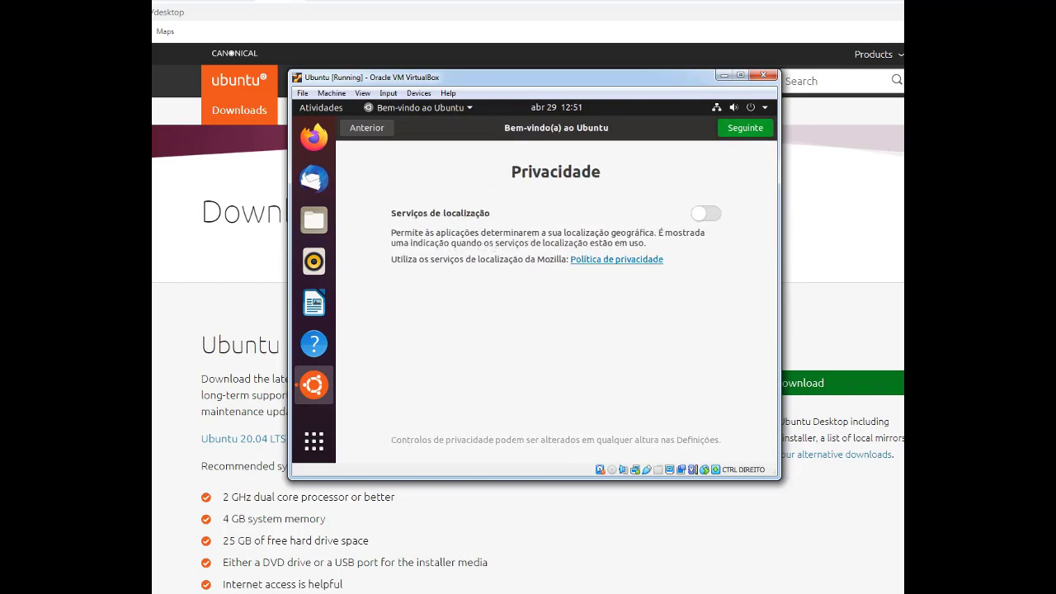
click(752, 132)
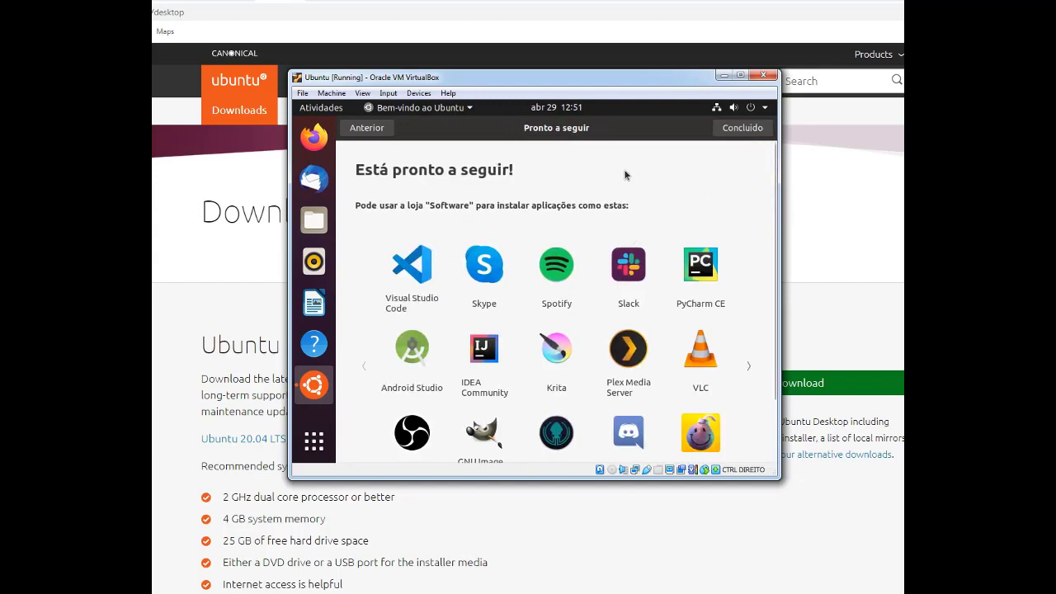
Page forward and back through the suggested apps carousel, then finish with Concluído
scroll(749, 367, down, 1)
click(752, 355)
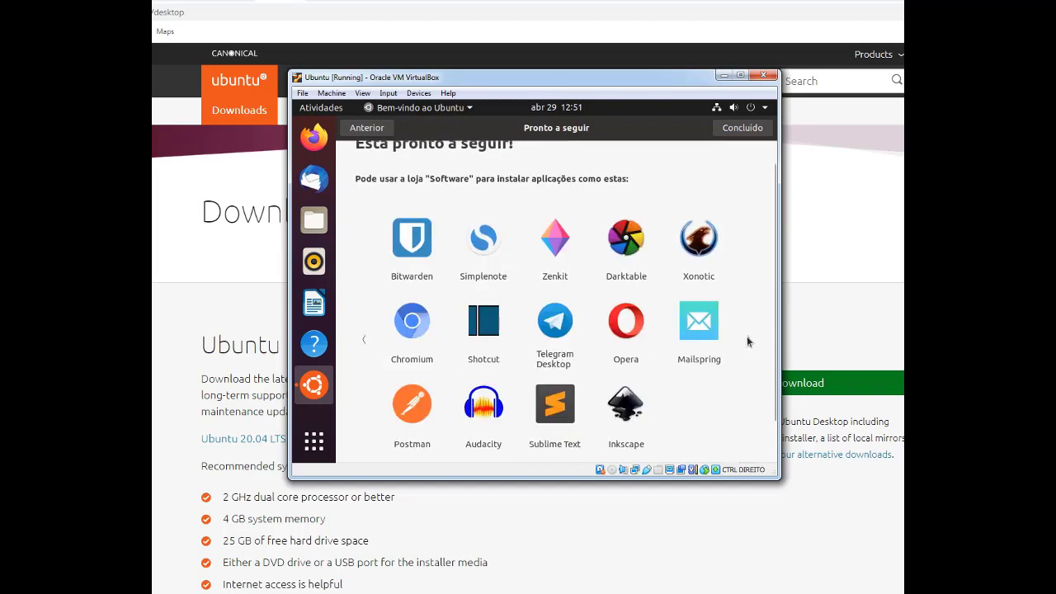
click(365, 340)
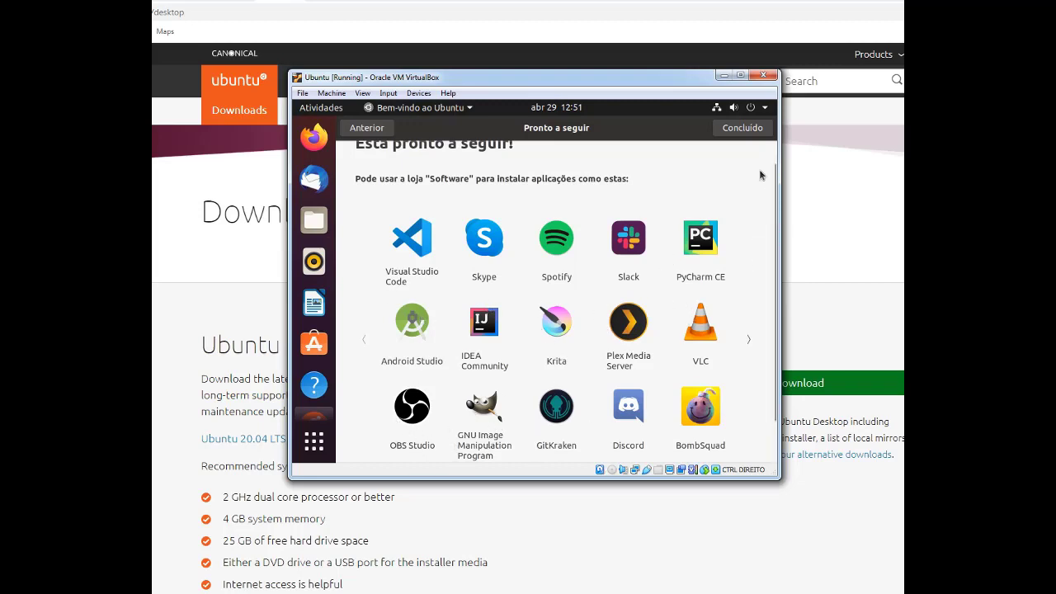
click(737, 132)
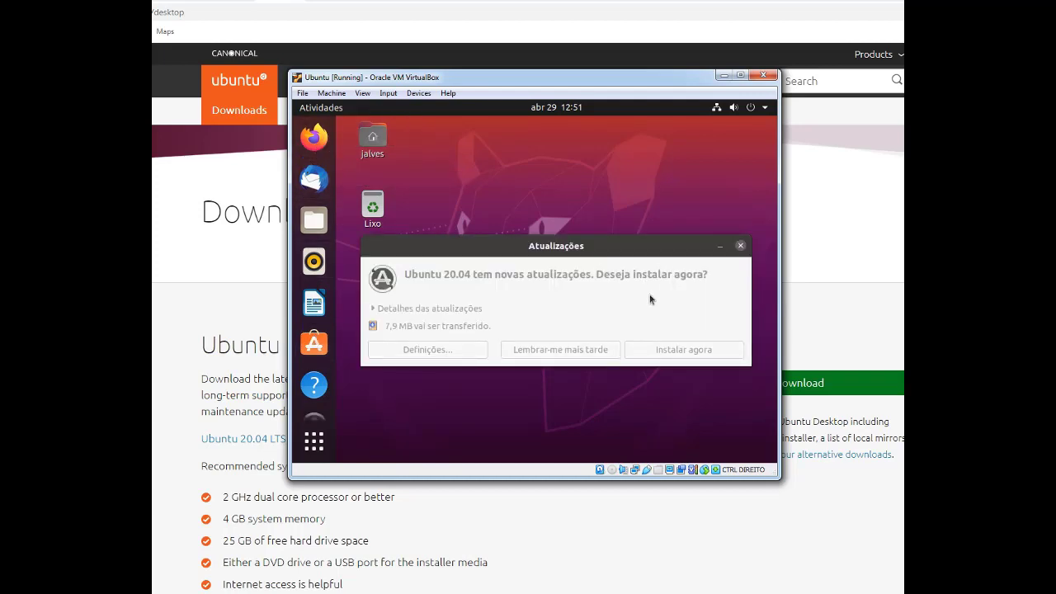
Choose 'Lembrar-me mais tarde' to postpone the Ubuntu updates
click(573, 350)
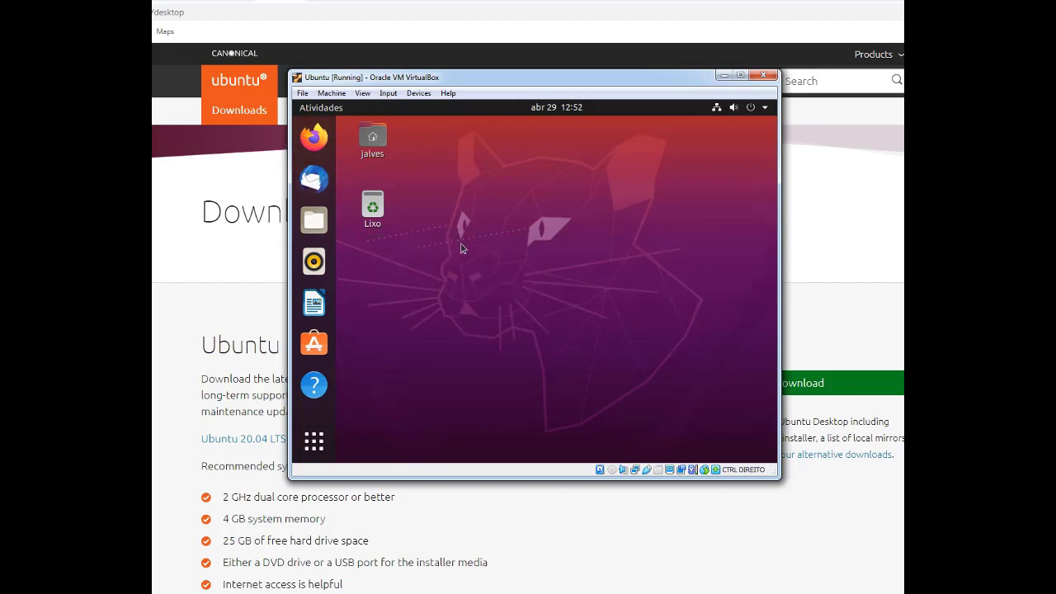
Load google.com in Firefox to confirm browsing, then launch LibreOffice Writer from the dock
click(312, 142)
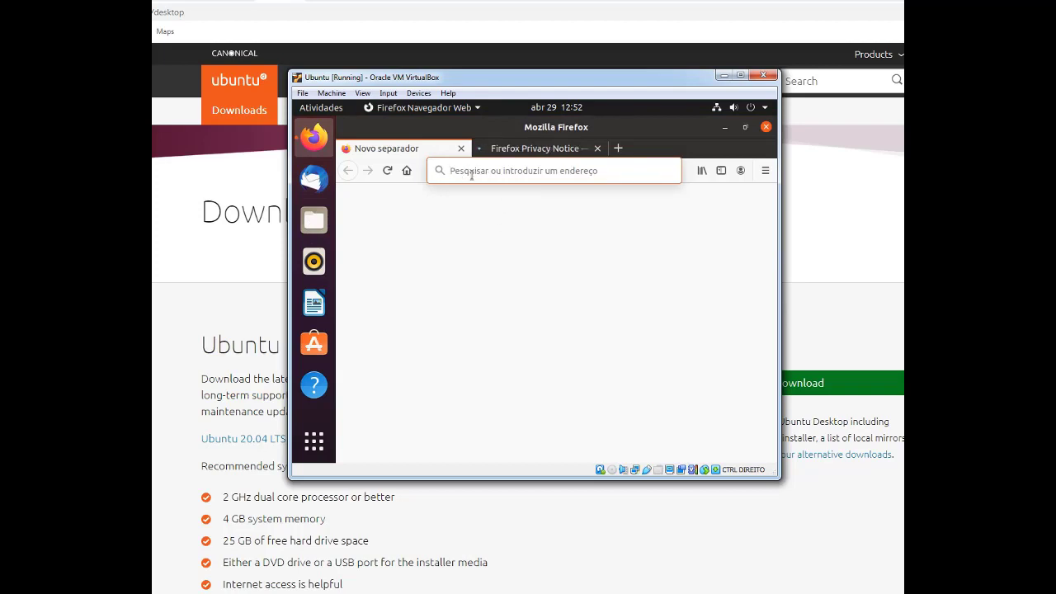
text(goo)
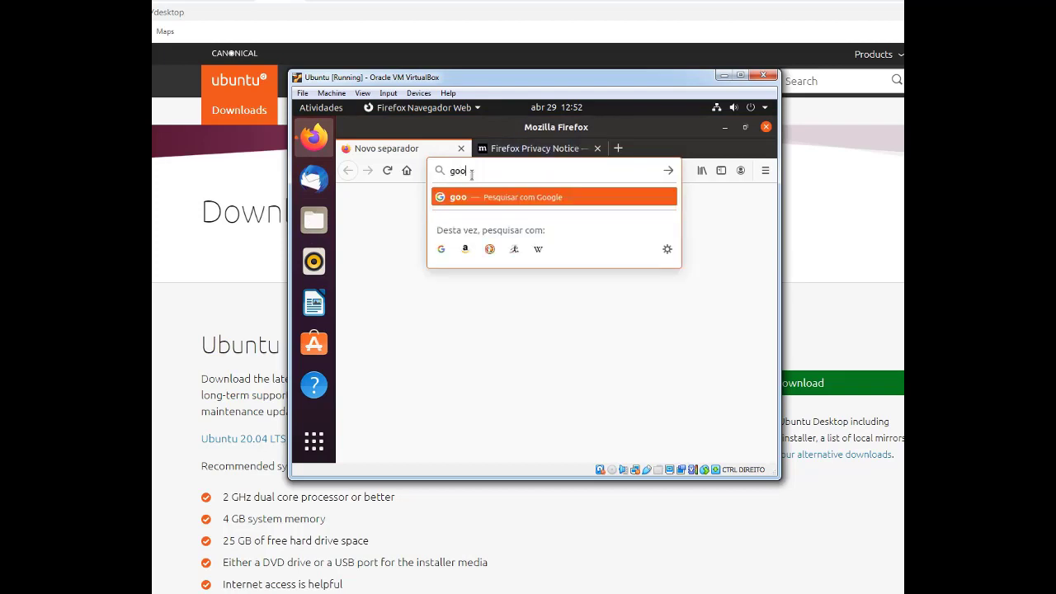
text(gle)
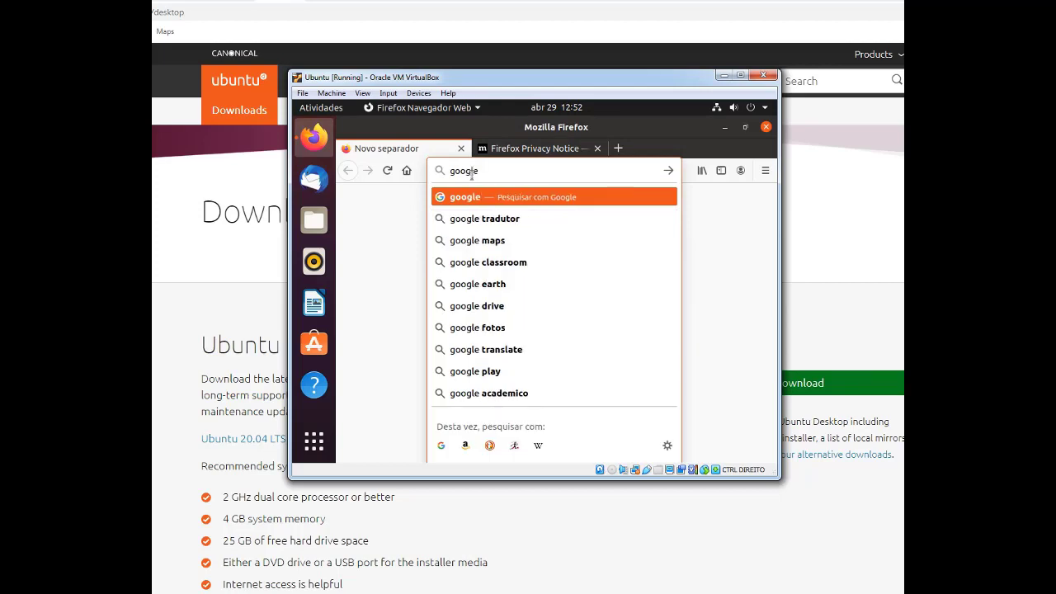
text(.c)
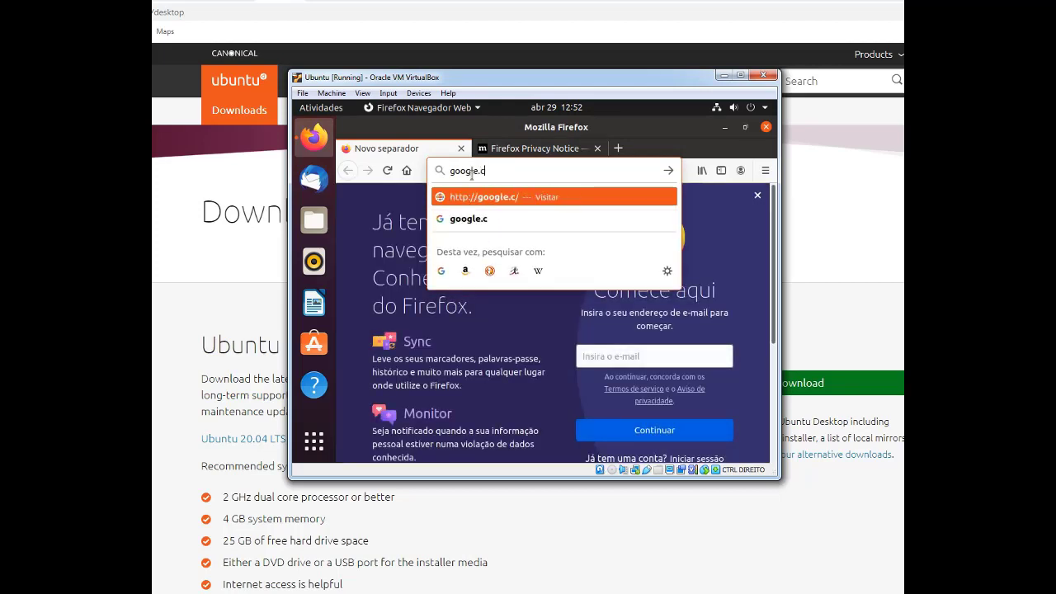
text(om)
key(Return)
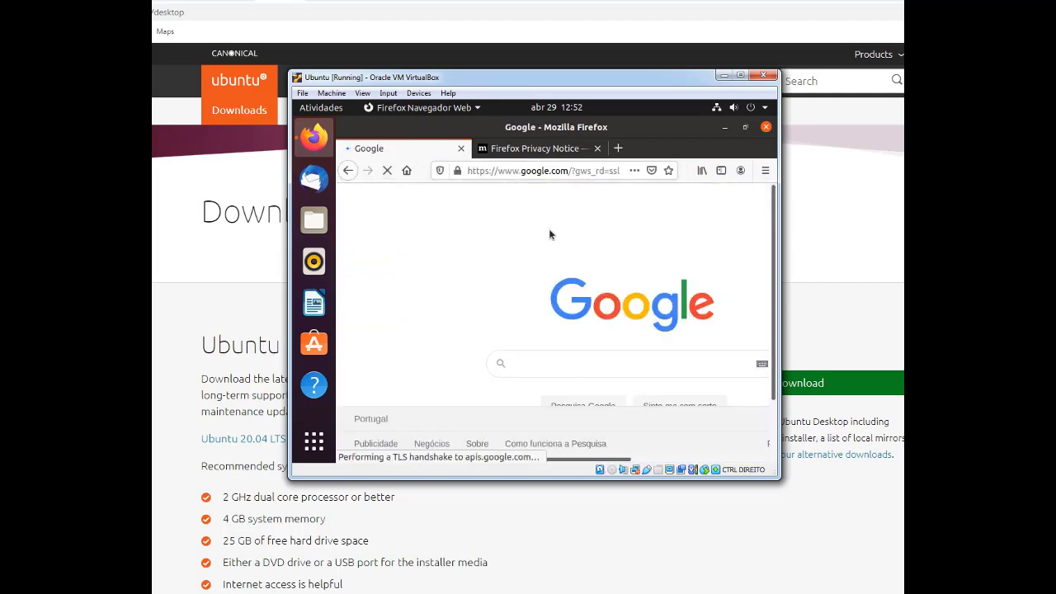
click(315, 304)
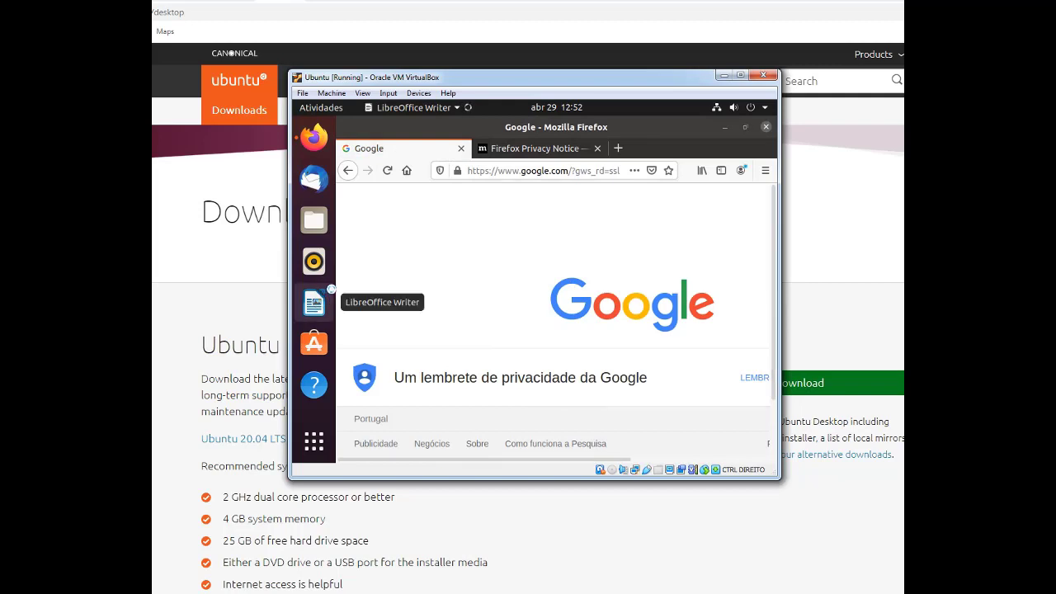
Close the first Writer window and Firefox, confirming that both browser tabs close
right_click(324, 295)
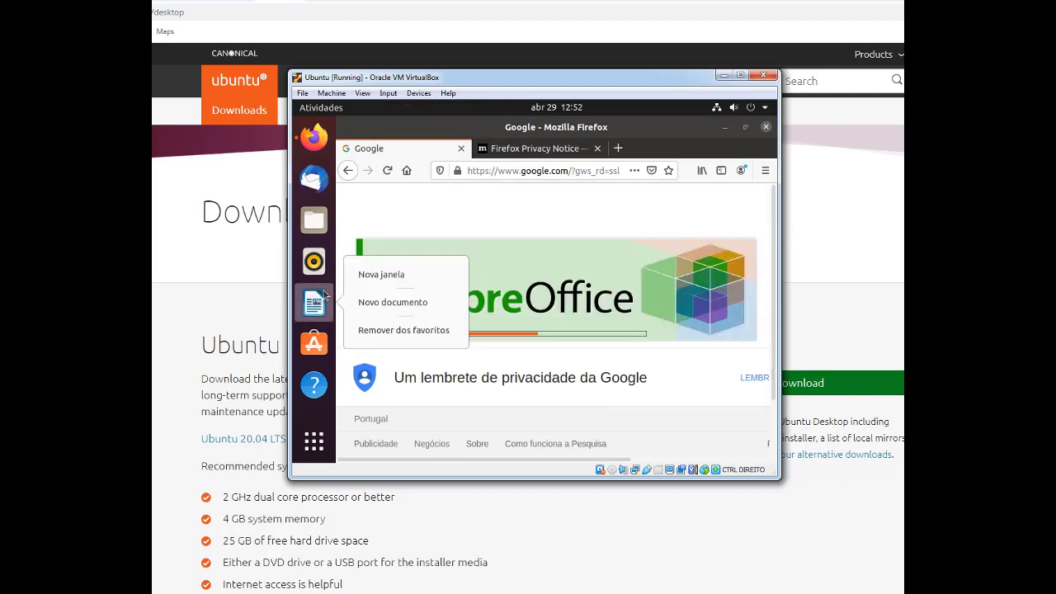
key(Escape)
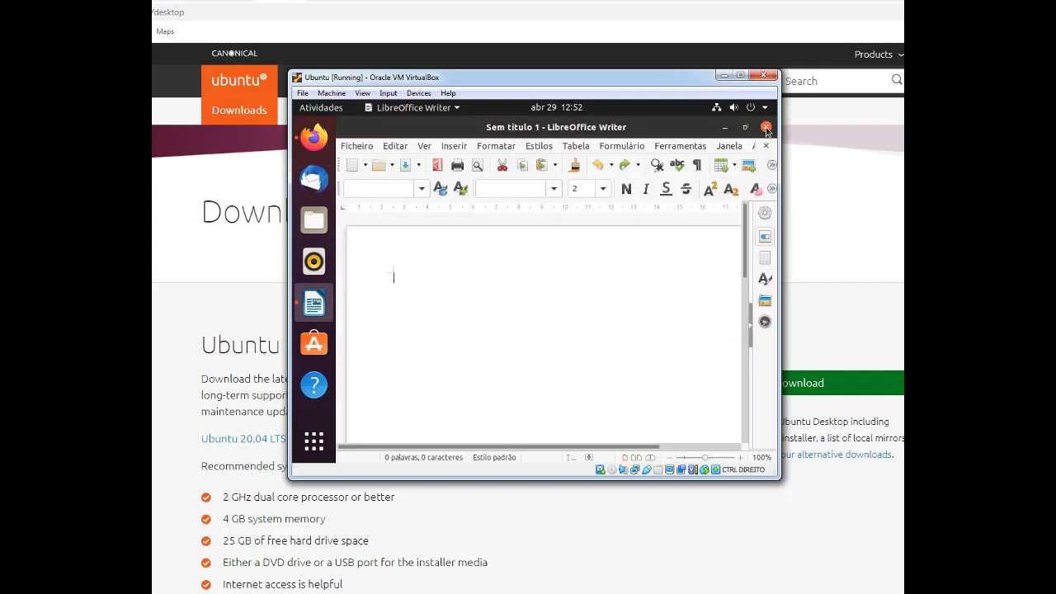
click(763, 127)
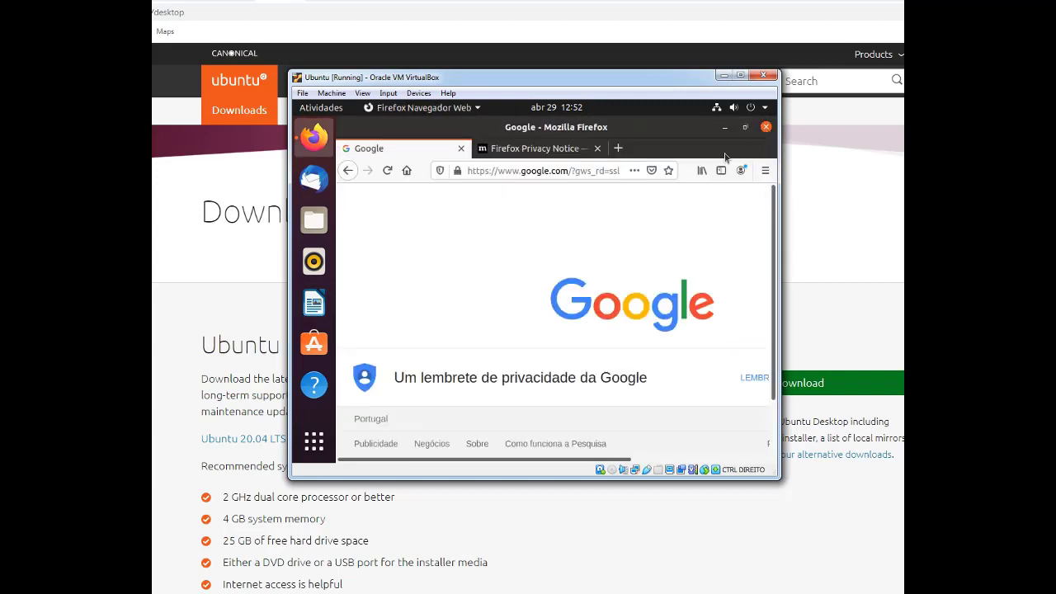
click(765, 127)
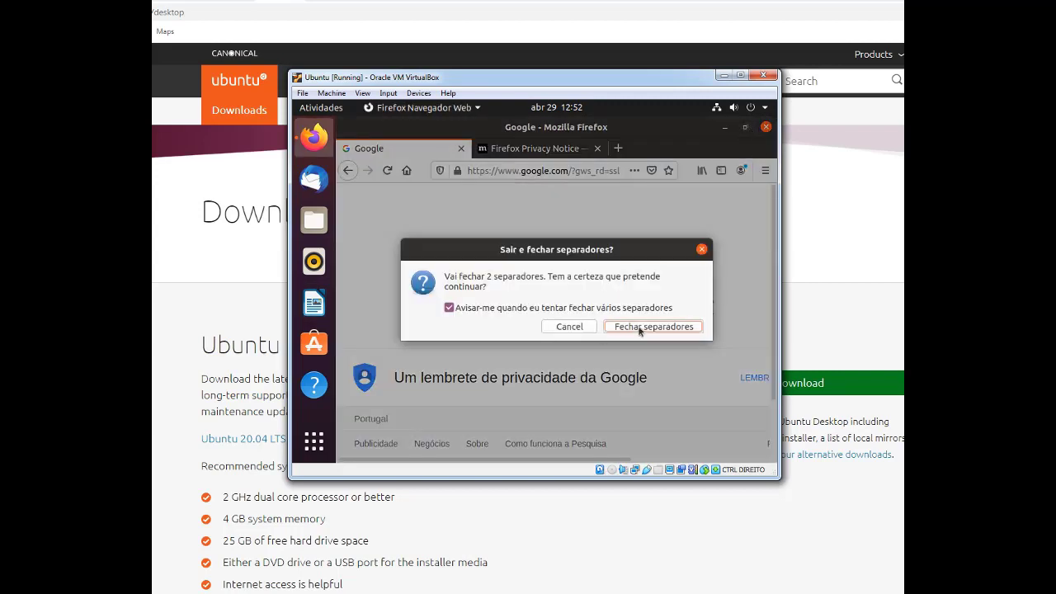
click(641, 329)
Relaunch Writer into a blank Sem título 1 document, dismiss the tip and notice, then close it
click(318, 308)
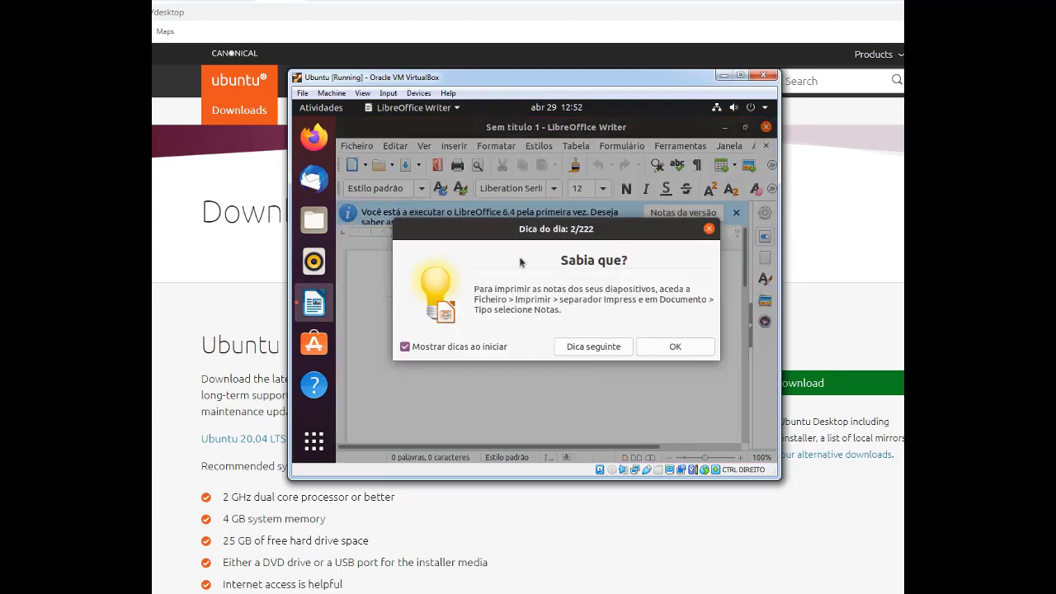
click(676, 347)
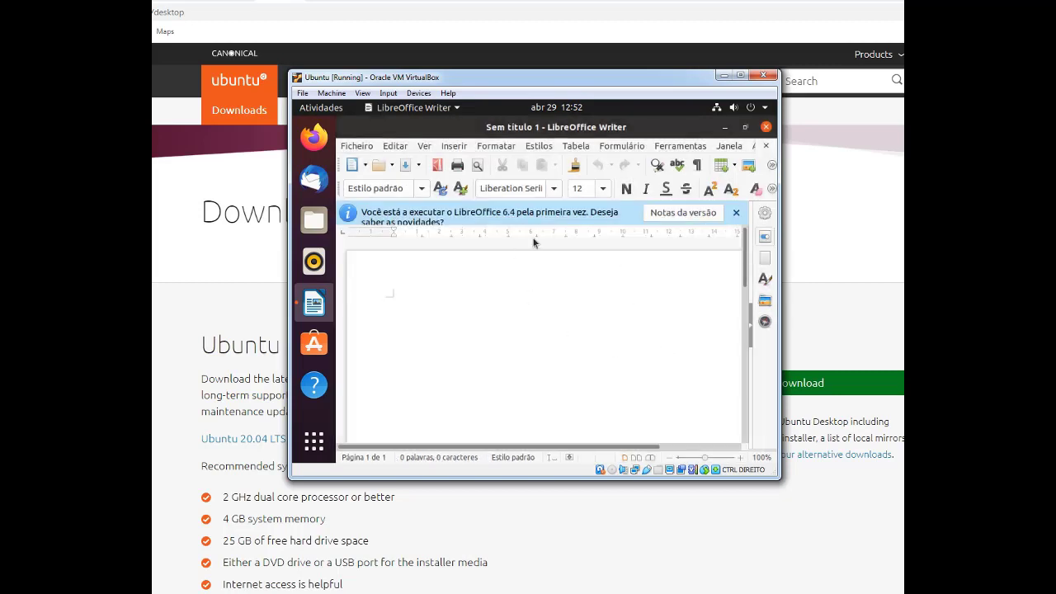
click(737, 213)
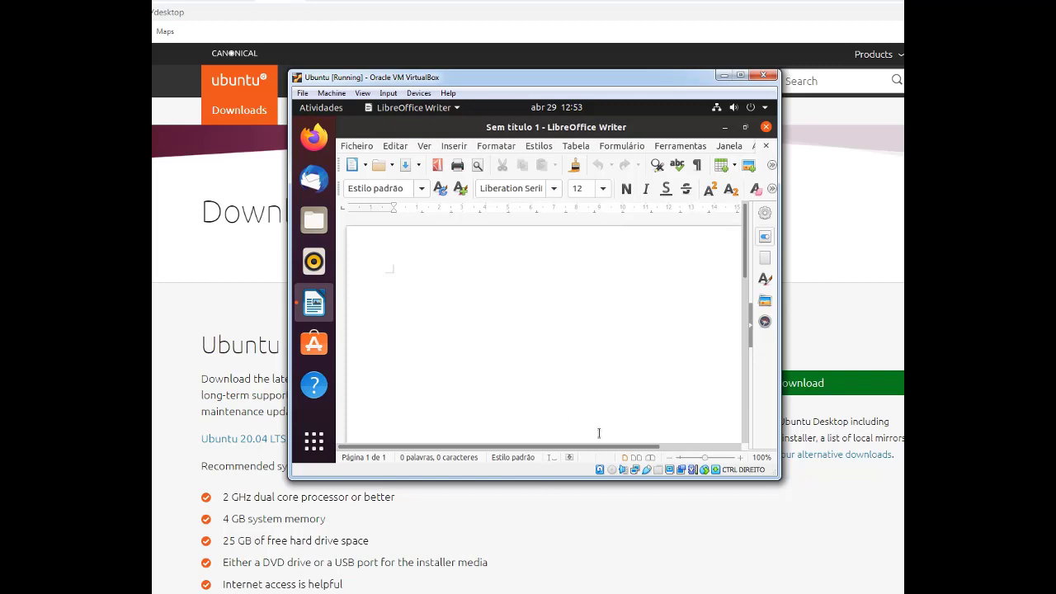
click(766, 128)
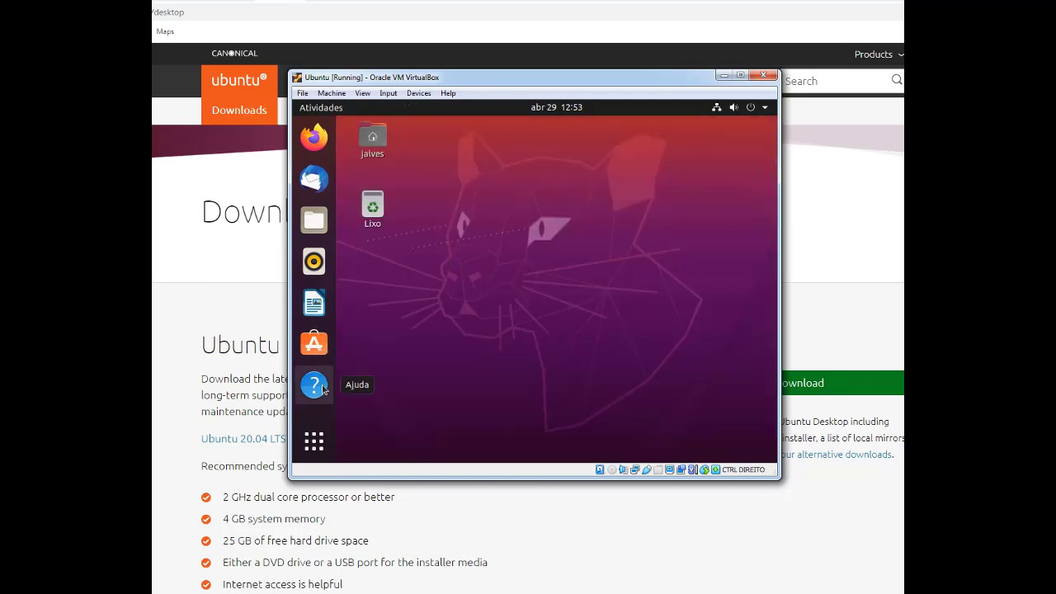
Open Definições from the guest's system menu, showing the Rede page with wired Ligado - 1000 Mb/s
click(314, 442)
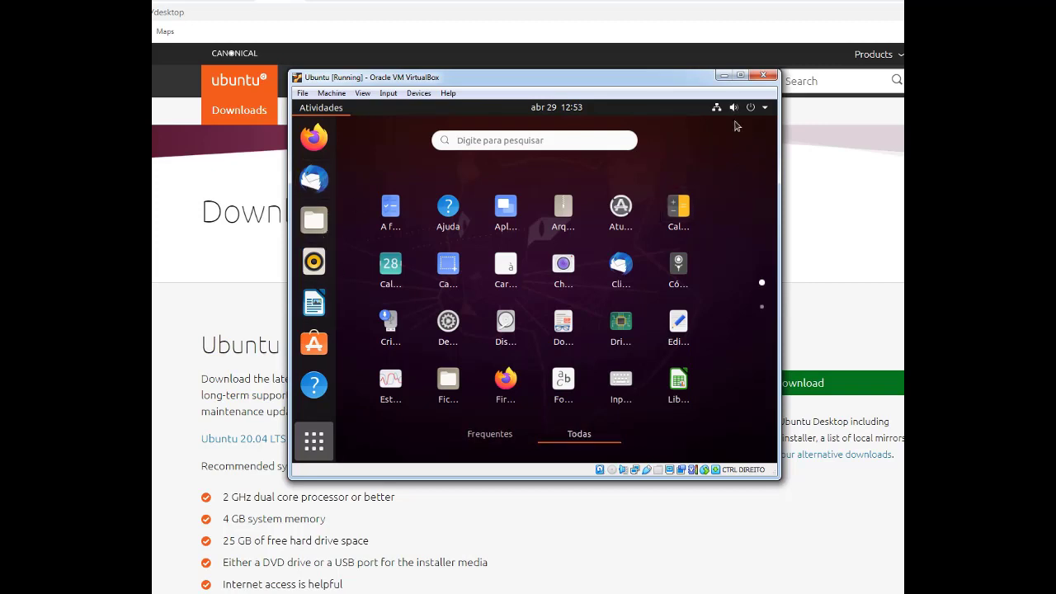
click(765, 109)
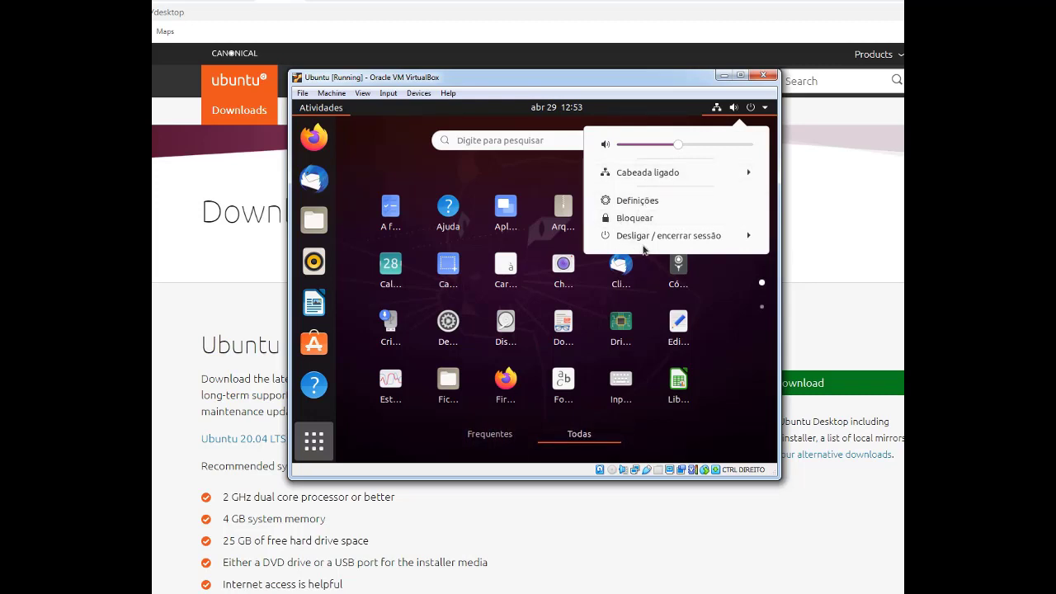
click(638, 202)
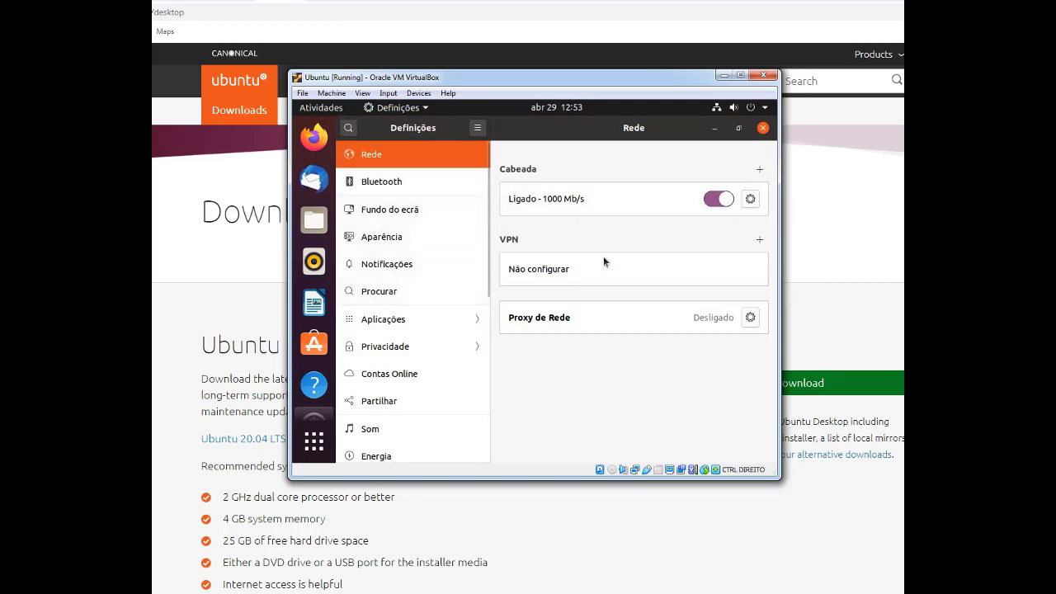
Browse the Bluetooth and Fundo do ecrã pages, ending on Aparência with dock icon size 48
click(384, 186)
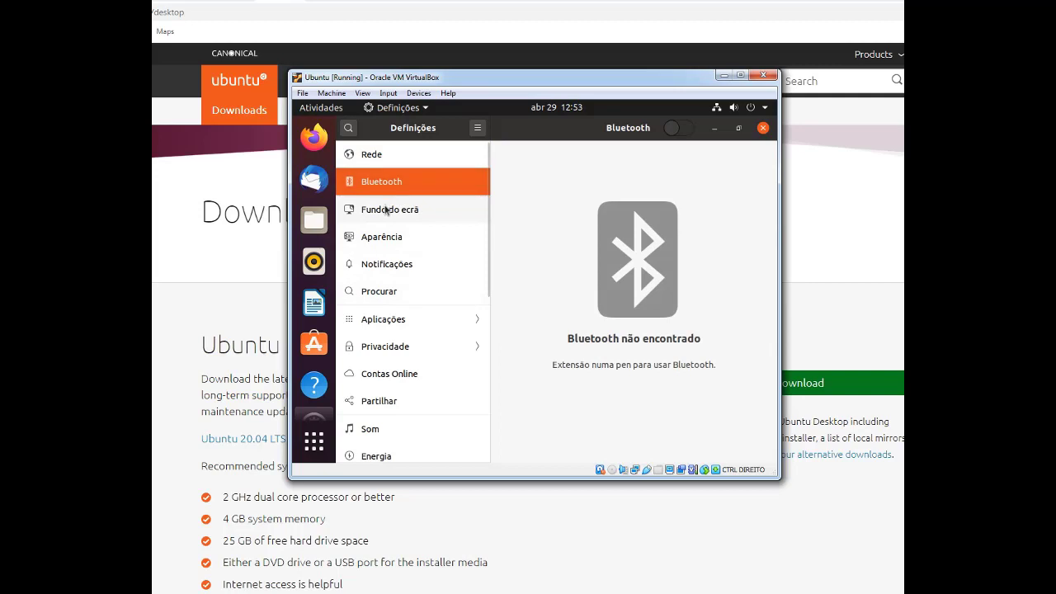
click(386, 210)
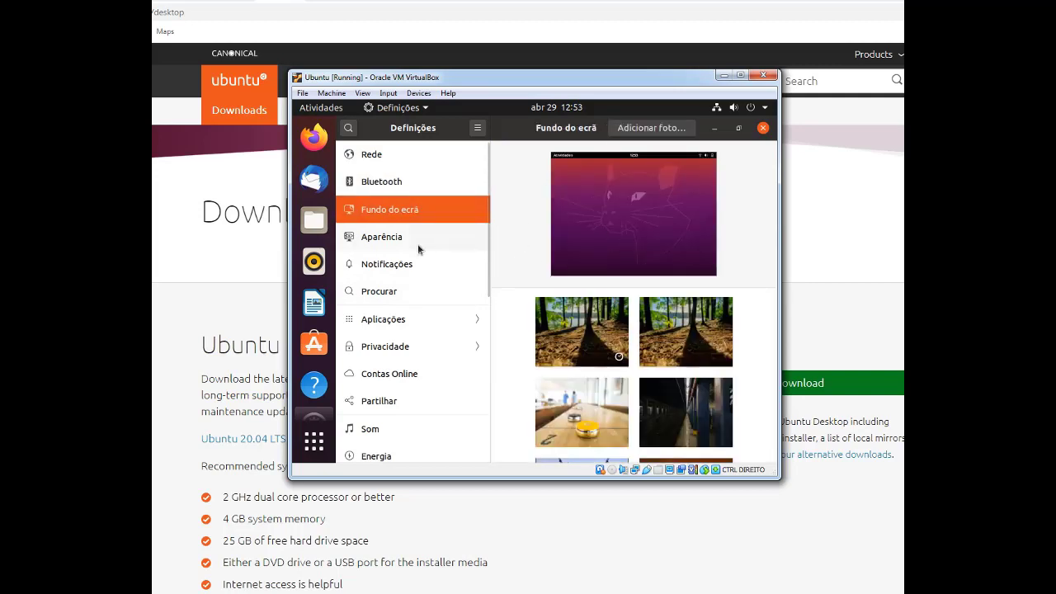
click(400, 237)
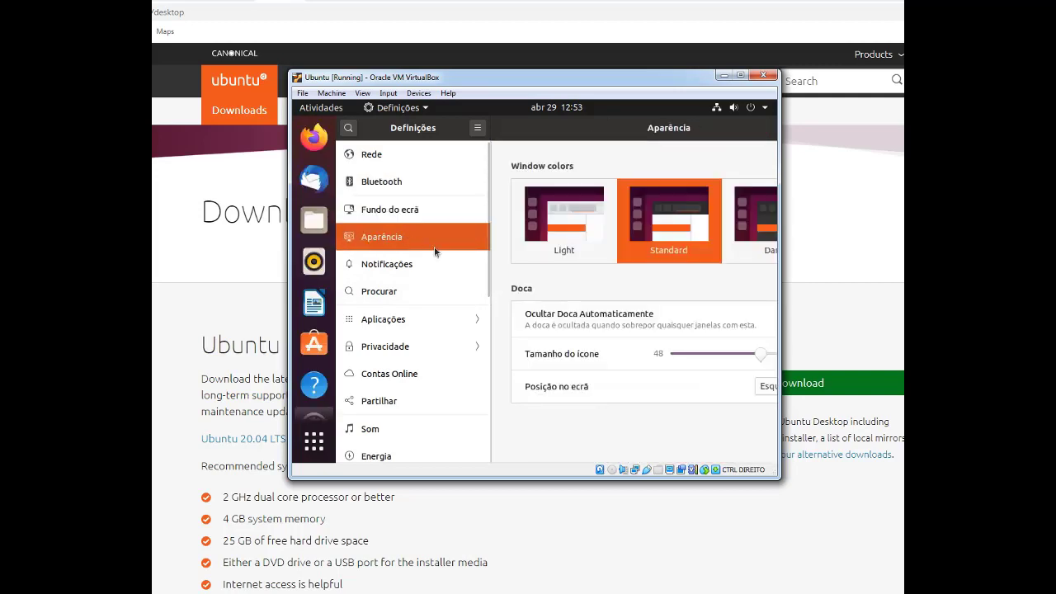